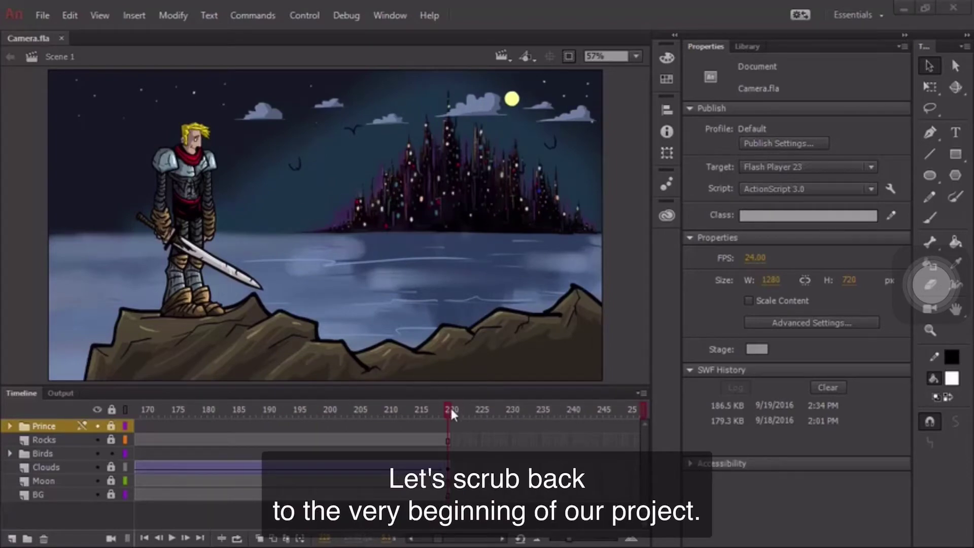
At frame 1, add a camera zoomed to 113%, toggling colour adjustment on then off.
{"action": "left_click_drag", "start_coordinate": [451, 412], "coordinate": [99, 415]}
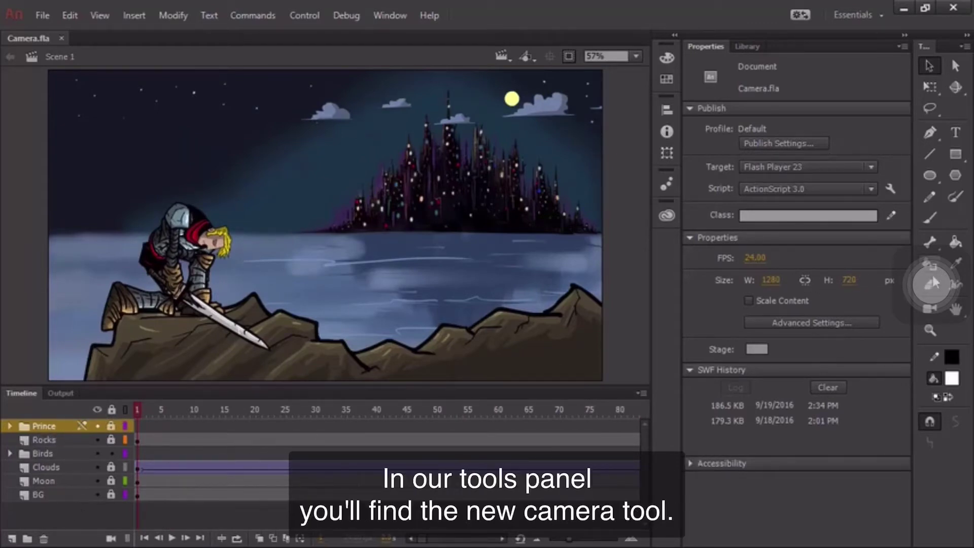
{"action": "left_click", "coordinate": [930, 311]}
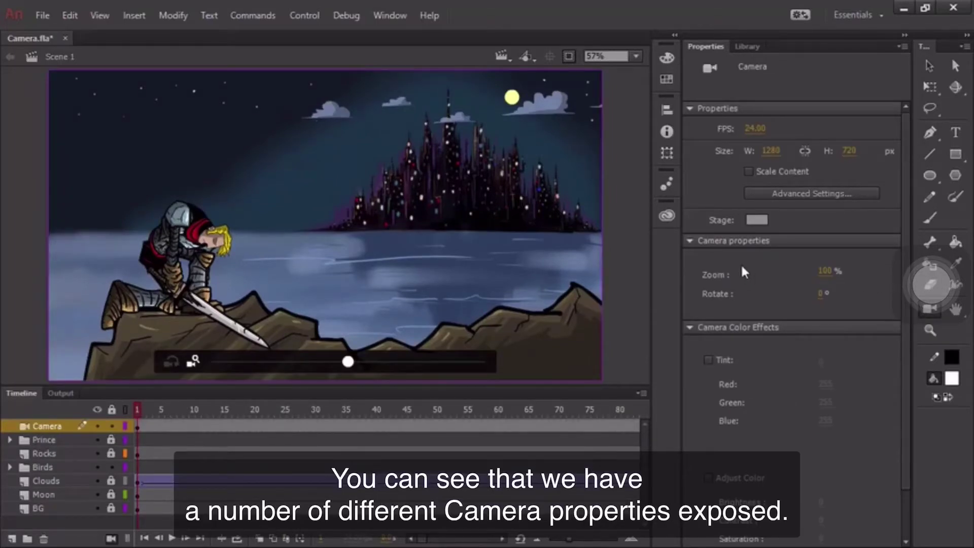
{"action": "left_click", "coordinate": [691, 108]}
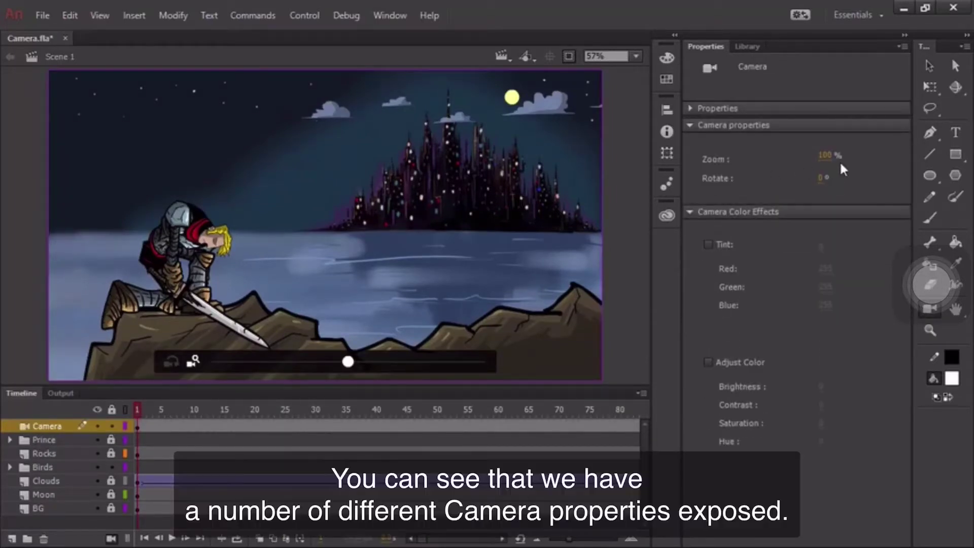
{"action": "left_click_drag", "start_coordinate": [835, 161], "coordinate": [795, 200]}
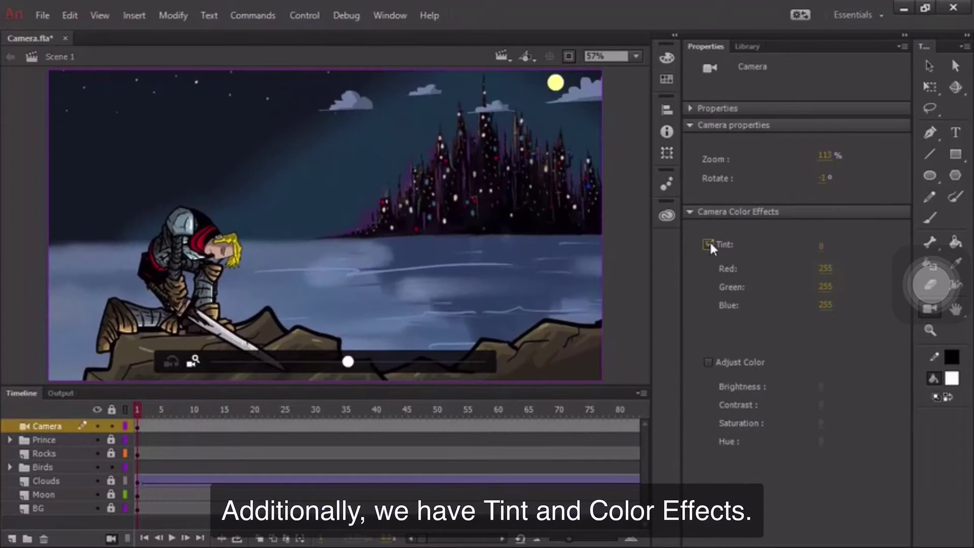
{"action": "left_click", "coordinate": [708, 361]}
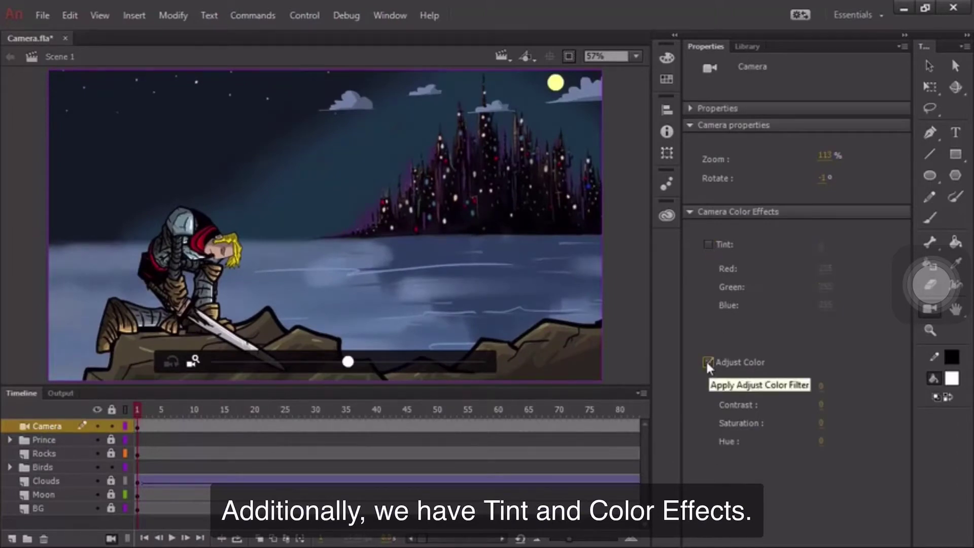
{"action": "left_click", "coordinate": [708, 362]}
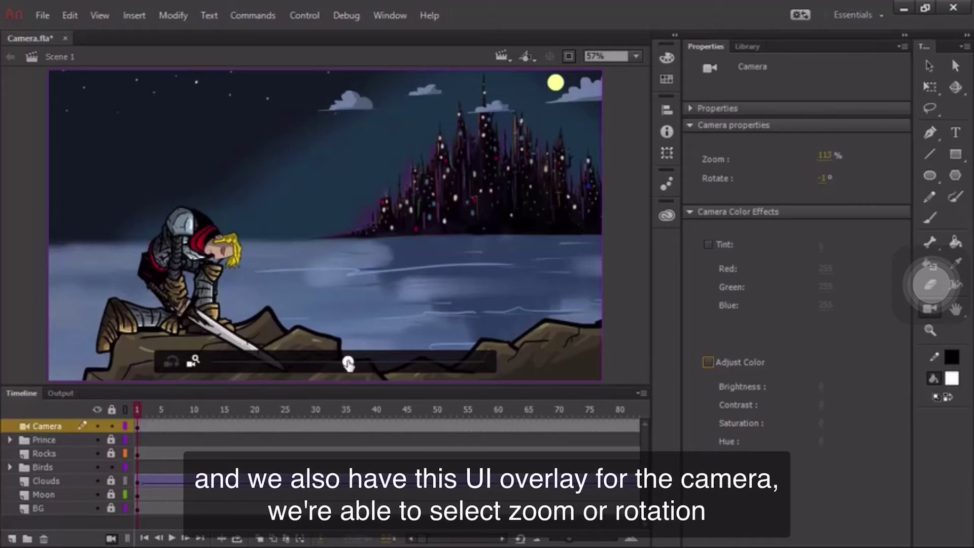
Zoom the camera to 129%, pan toward the prince, and toggle the camera and Clip content.
{"action": "left_click_drag", "start_coordinate": [348, 363], "coordinate": [375, 362]}
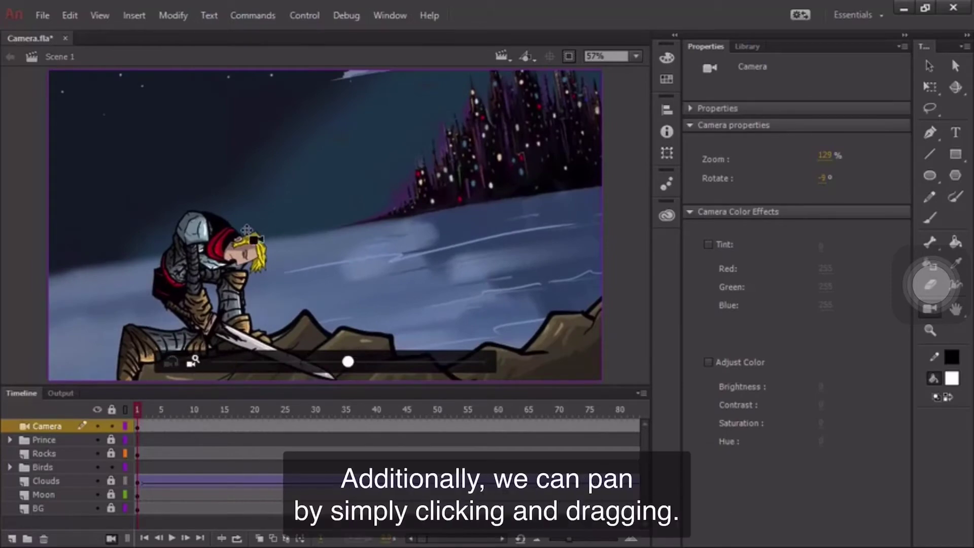
{"action": "mouse_move", "coordinate": [262, 241]}
{"action": "left_mouse_down"}
{"action": "mouse_move", "coordinate": [366, 276]}
{"action": "mouse_move", "coordinate": [263, 249]}
{"action": "left_mouse_up"}
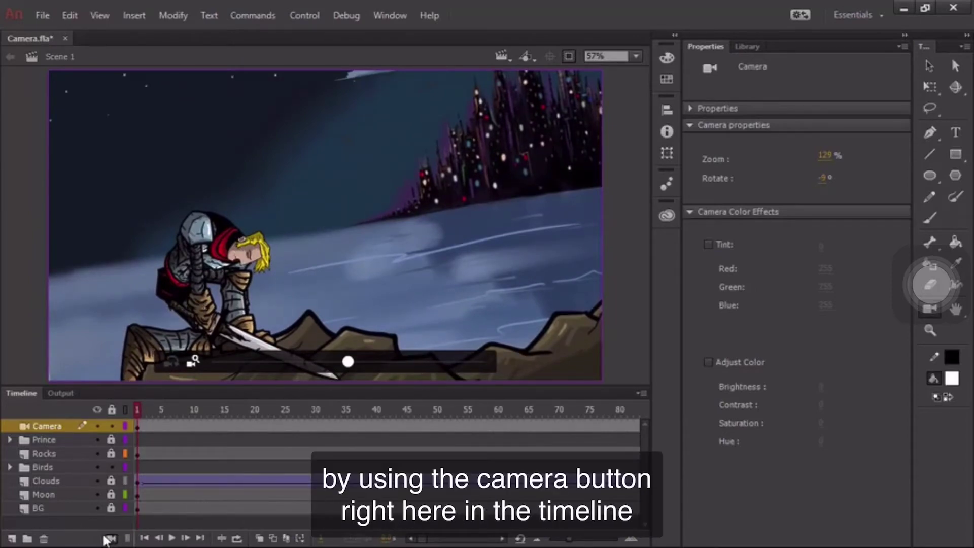
{"action": "left_click", "coordinate": [112, 538]}
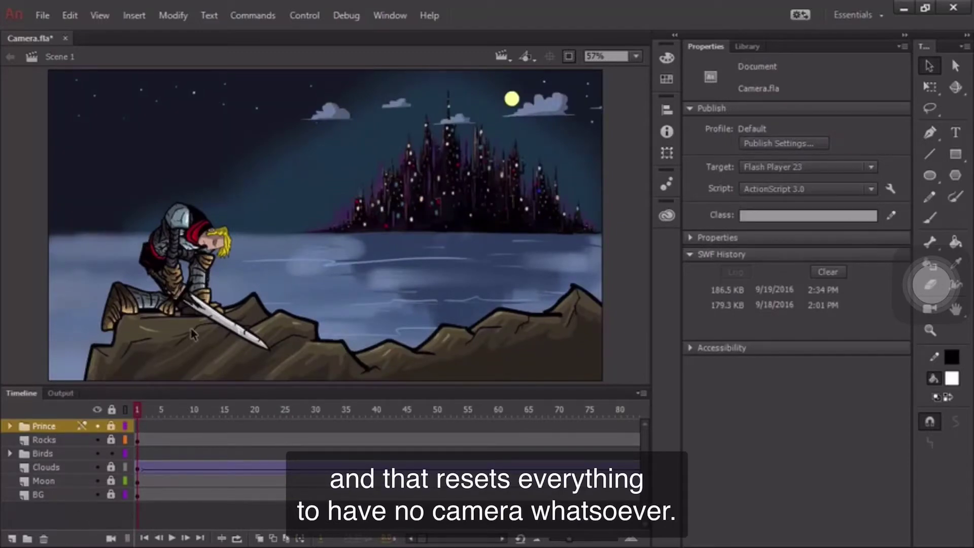
{"action": "left_click", "coordinate": [111, 539]}
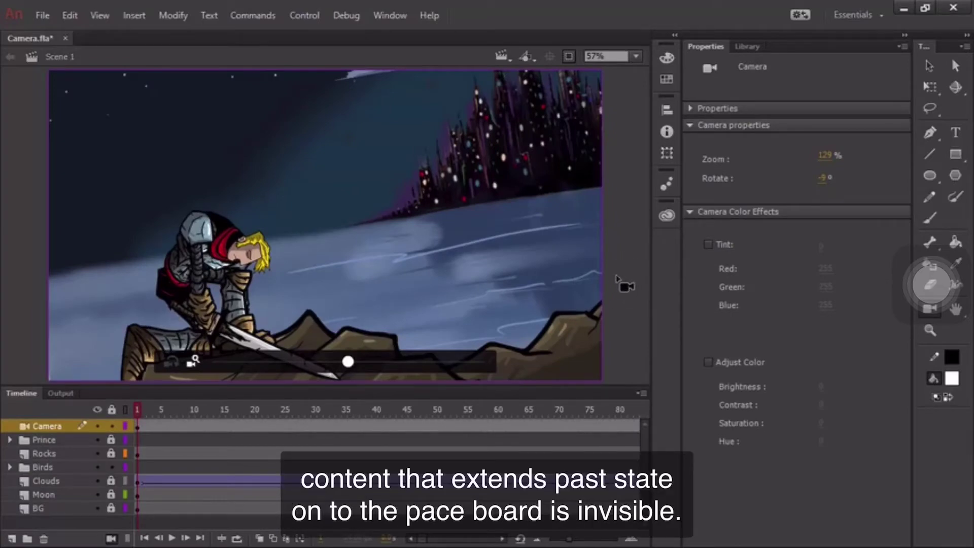
{"action": "left_click", "coordinate": [569, 56]}
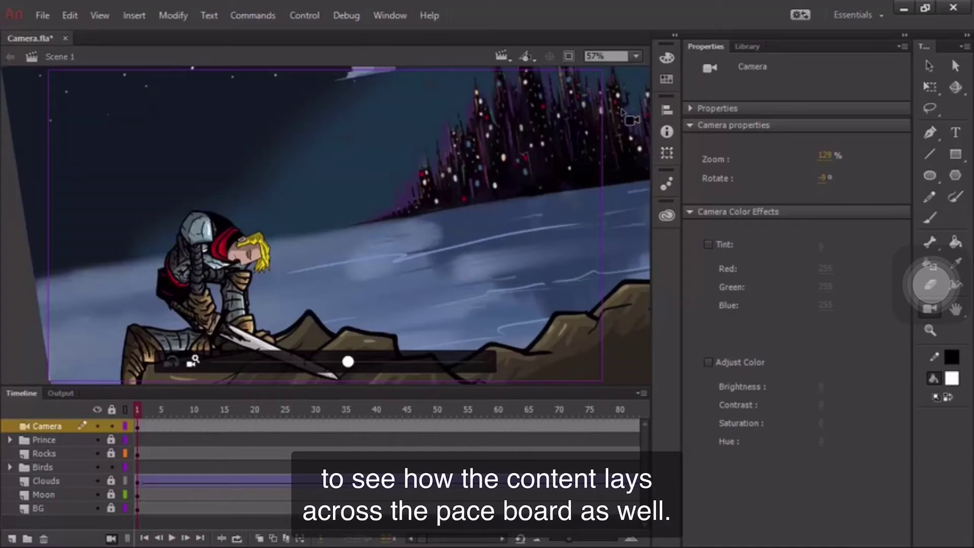
{"action": "left_click", "coordinate": [569, 56]}
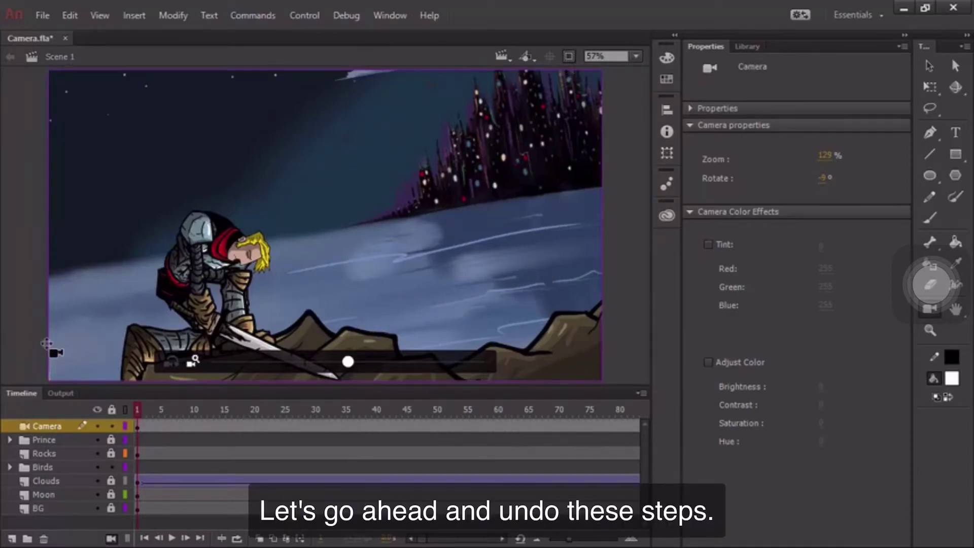
Undo, re-add the camera at 821% zoom and pan it onto the prince's face.
{"action": "key", "text": "ctrl+z"}
{"action": "key", "text": "ctrl+z"}
{"action": "key", "text": "ctrl+z"}
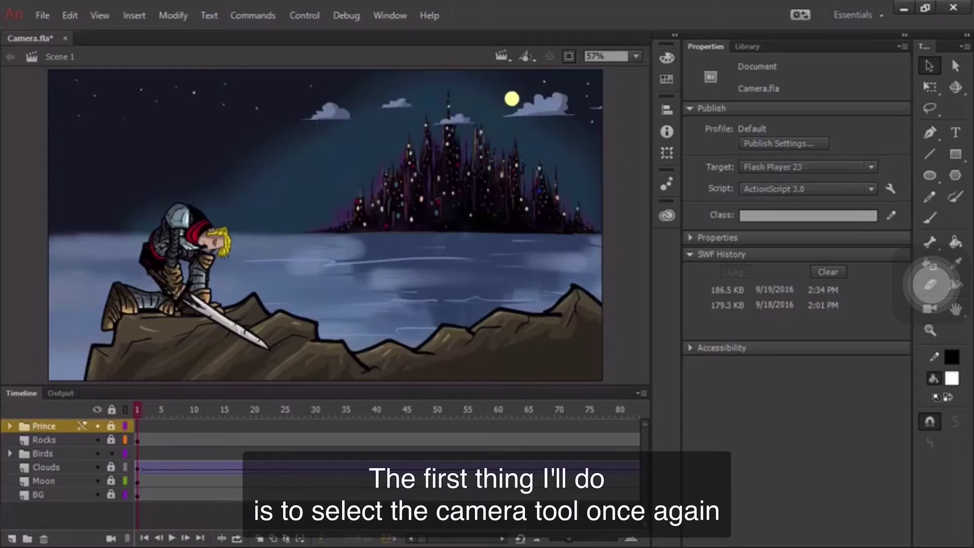
{"action": "left_click", "coordinate": [931, 308]}
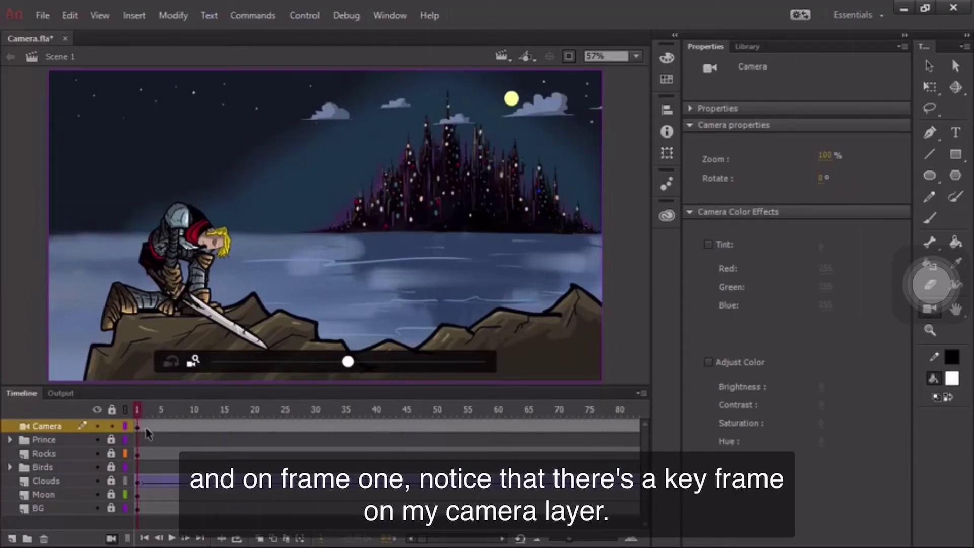
{"action": "left_click_drag", "start_coordinate": [348, 362], "coordinate": [407, 363]}
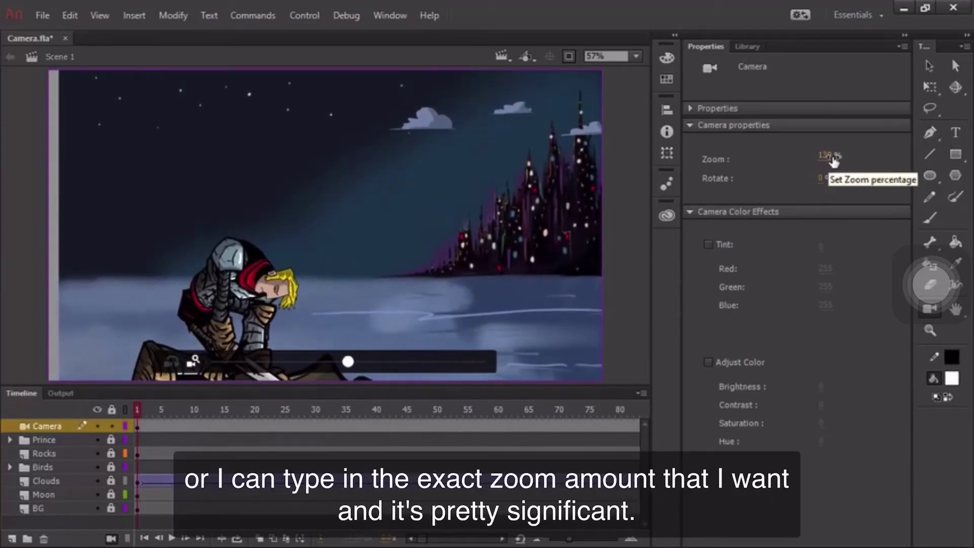
{"action": "left_click", "coordinate": [832, 157]}
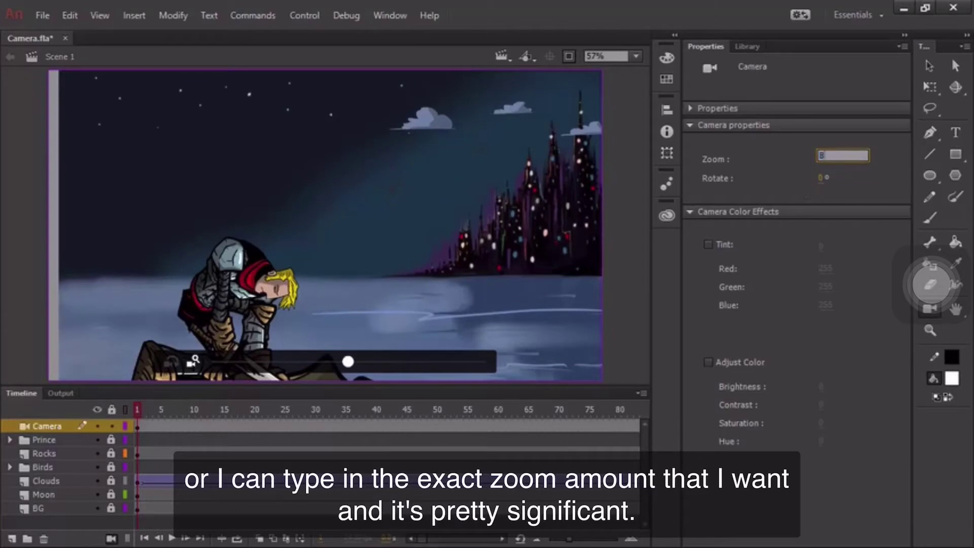
{"action": "type", "text": "821"}
{"action": "key", "text": "Return"}
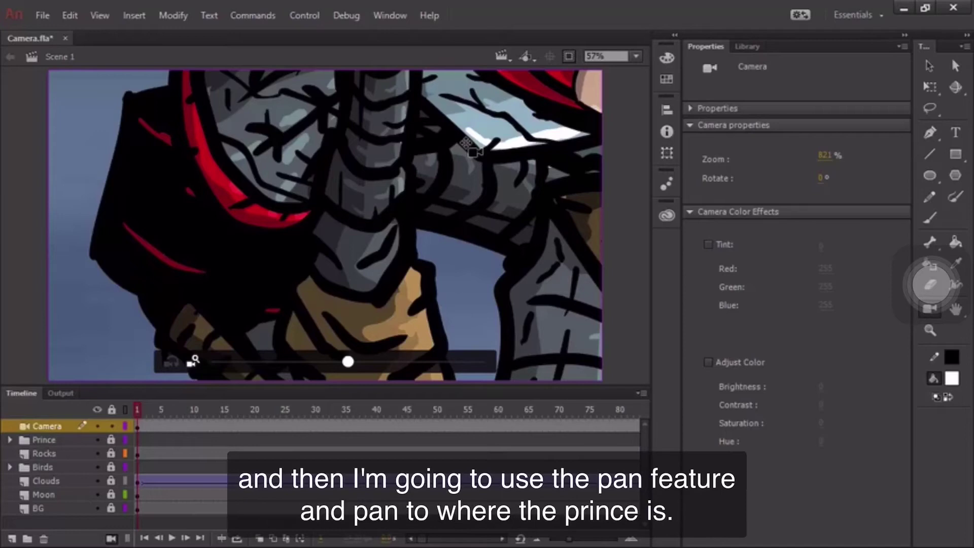
{"action": "left_click_drag", "start_coordinate": [466, 144], "coordinate": [448, 201]}
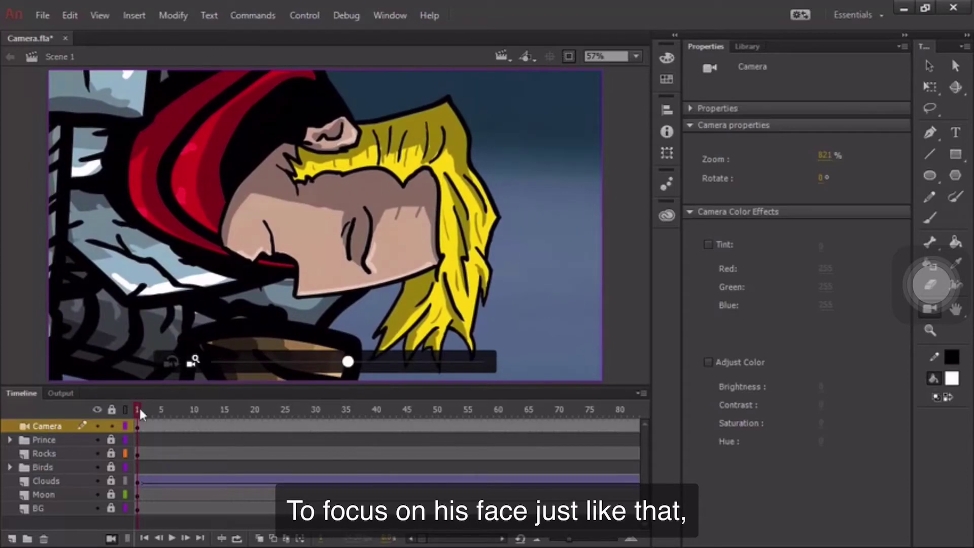
Insert a keyframe at frame 50 on the Camera layer.
{"action": "left_click_drag", "start_coordinate": [138, 410], "coordinate": [436, 410]}
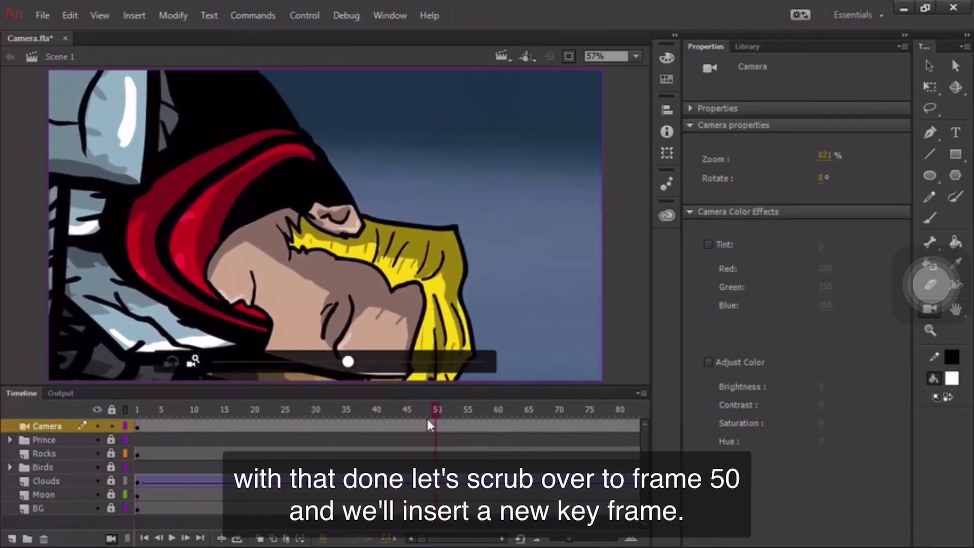
{"action": "left_click", "coordinate": [436, 430]}
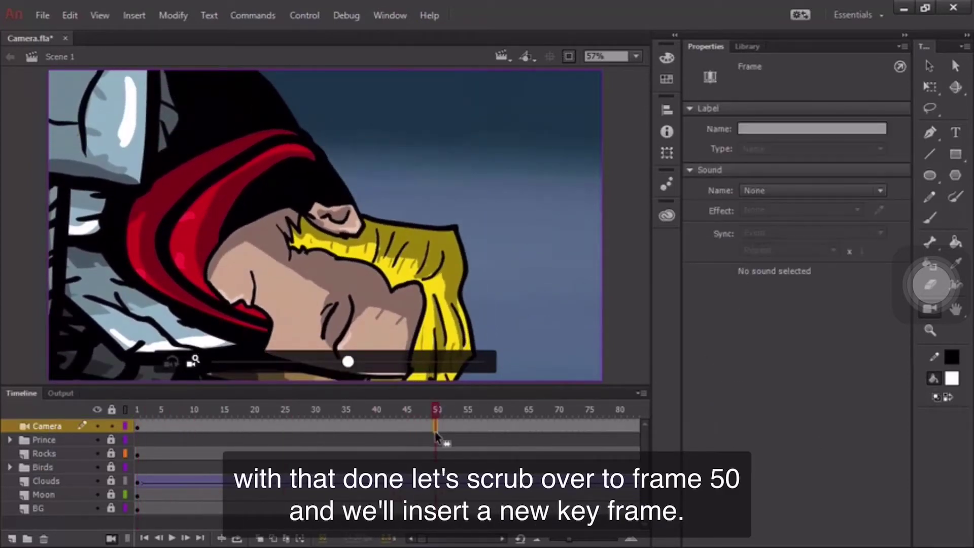
{"action": "left_click", "coordinate": [134, 15]}
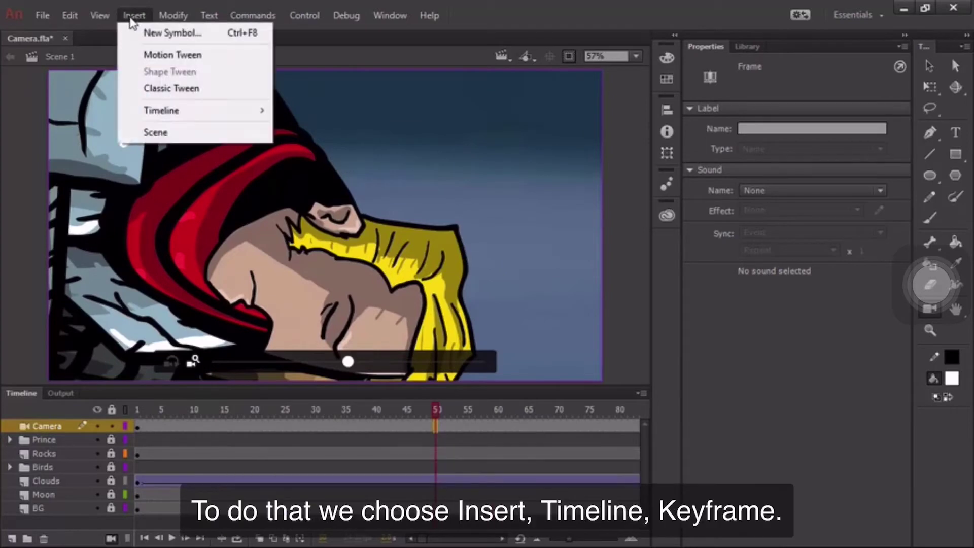
{"action": "mouse_move", "coordinate": [177, 112]}
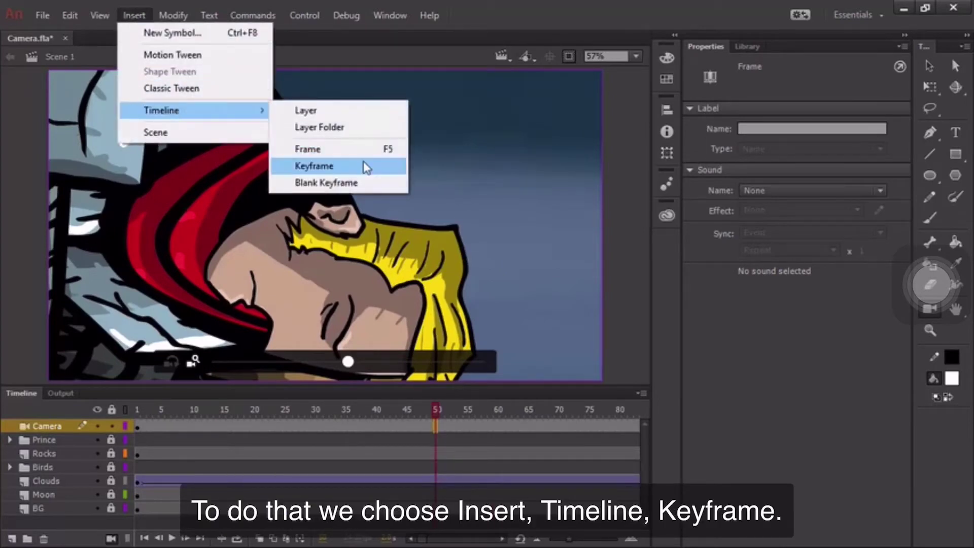
{"action": "left_click", "coordinate": [335, 166]}
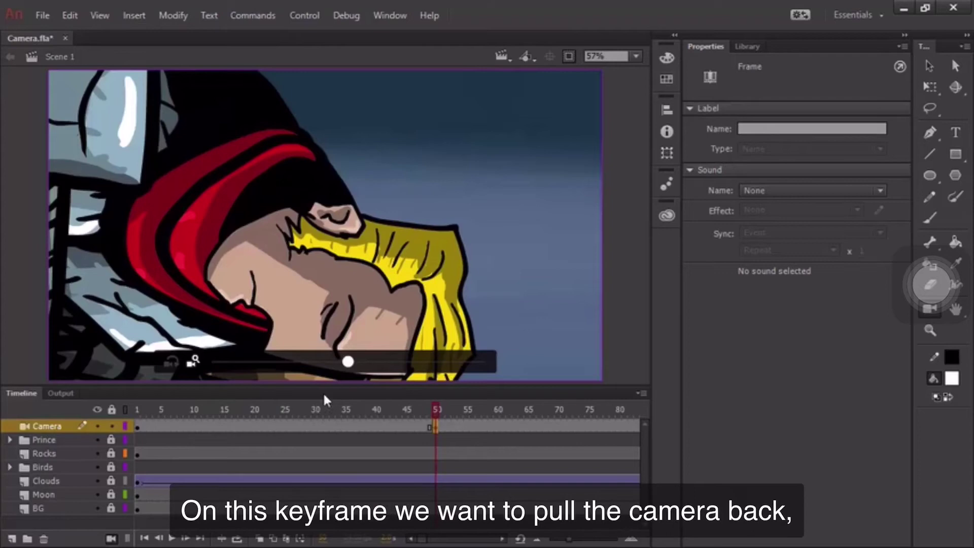
Set the frame-50 camera zoom to 115% and reframe it on the knight and water.
{"action": "left_click", "coordinate": [931, 310]}
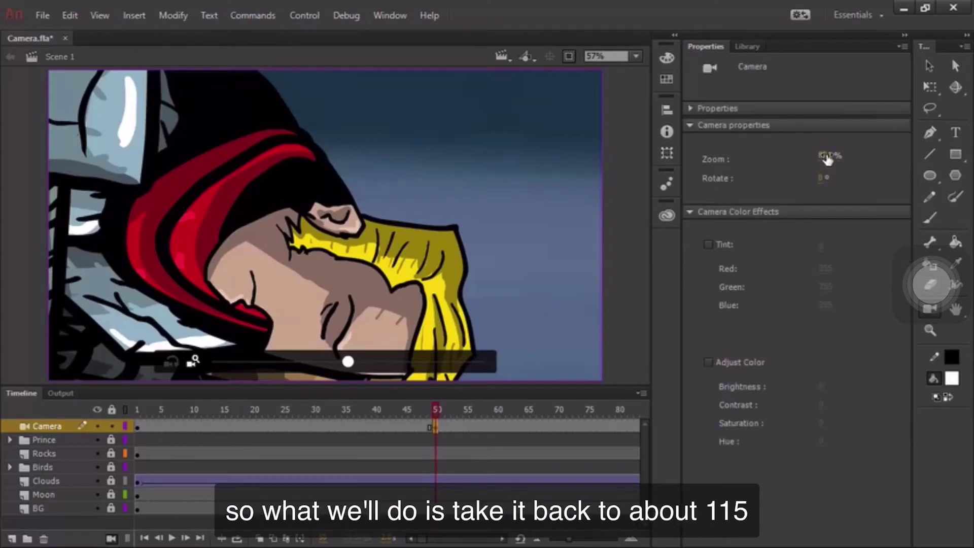
{"action": "type", "text": "115"}
{"action": "key", "text": "Return"}
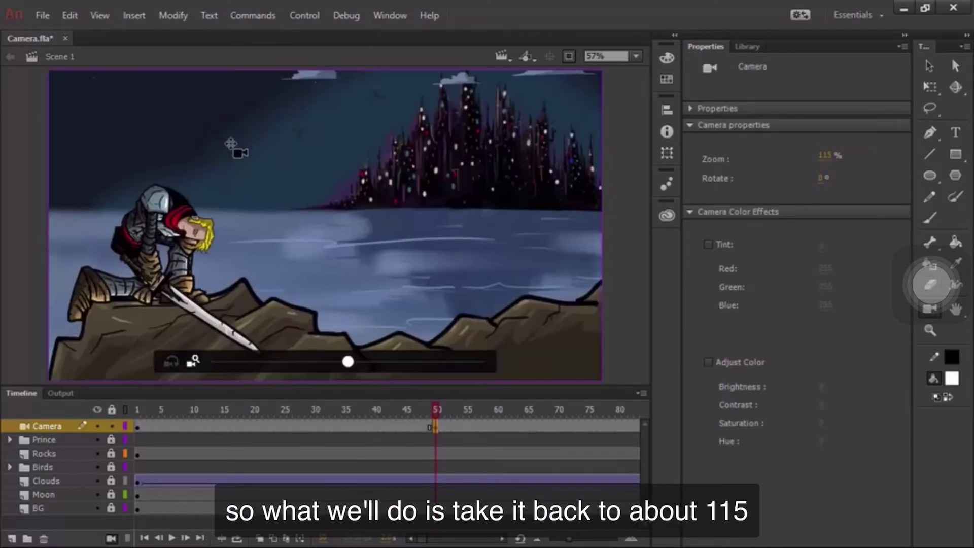
{"action": "left_click_drag", "start_coordinate": [228, 148], "coordinate": [231, 106]}
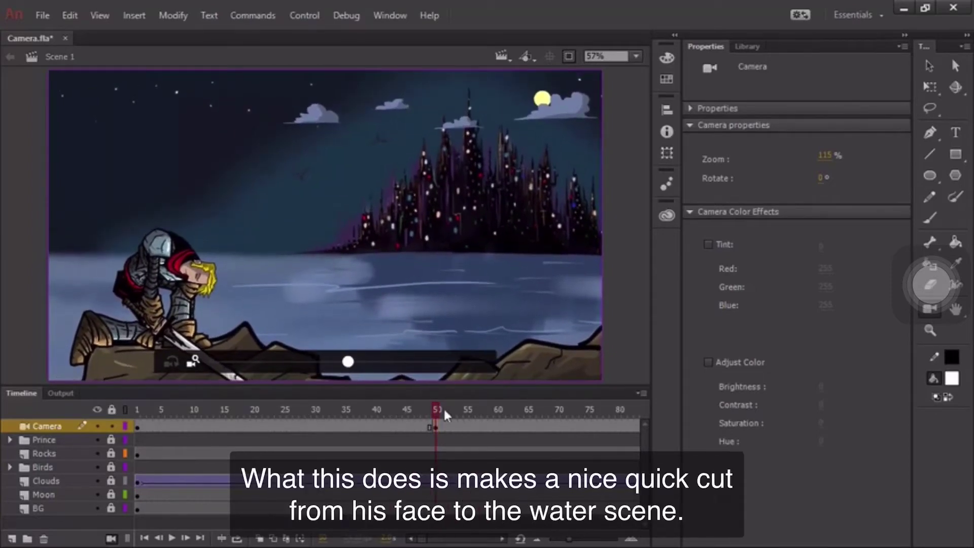
{"action": "mouse_move", "coordinate": [434, 410]}
{"action": "left_mouse_down"}
{"action": "mouse_move", "coordinate": [418, 403]}
{"action": "mouse_move", "coordinate": [437, 408]}
{"action": "left_mouse_up"}
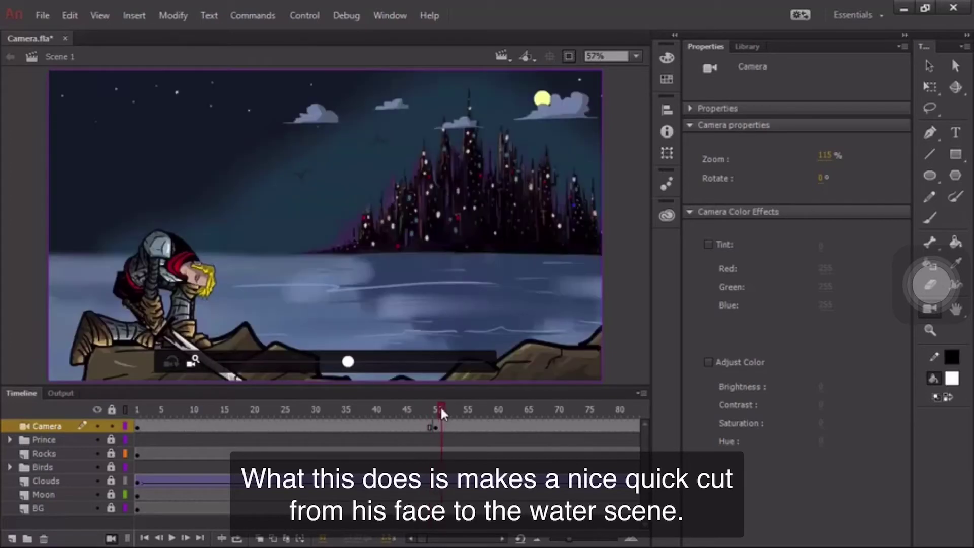
{"action": "left_click_drag", "start_coordinate": [372, 247], "coordinate": [380, 245]}
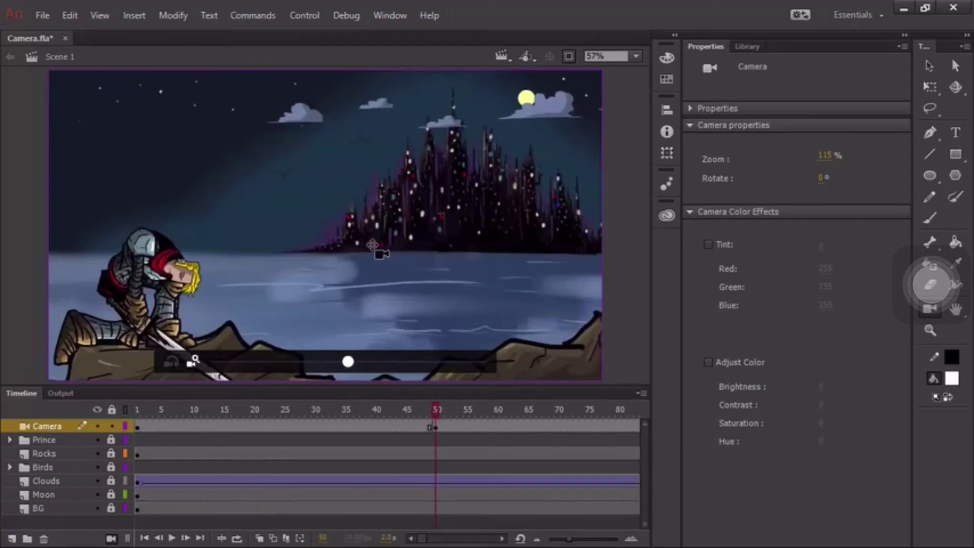
Scroll the timeline and insert a keyframe at frame 100 on the Camera layer.
{"action": "left_click", "coordinate": [502, 539]}
{"action": "left_click", "coordinate": [502, 538]}
{"action": "left_click", "coordinate": [501, 539]}
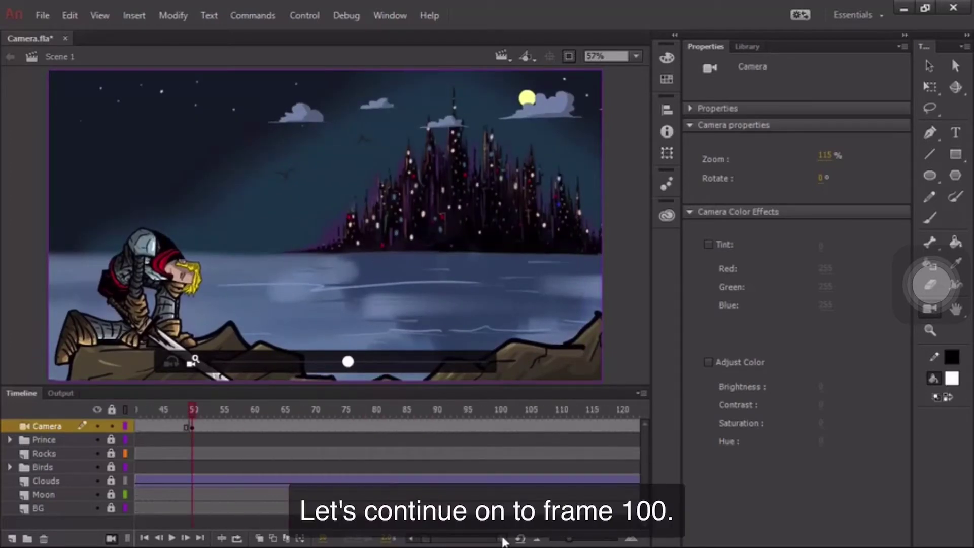
{"action": "left_click", "coordinate": [499, 412]}
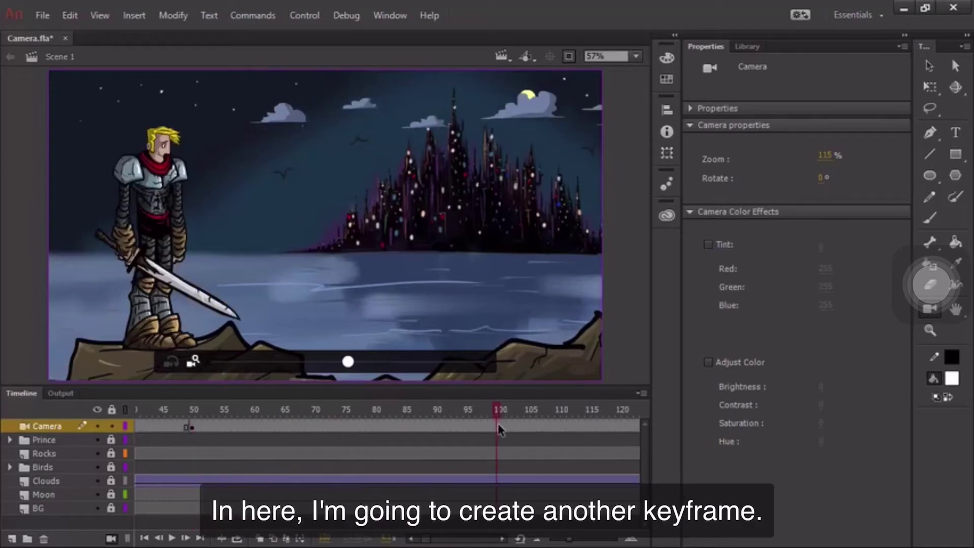
{"action": "left_click", "coordinate": [498, 428]}
{"action": "left_click", "coordinate": [134, 15]}
{"action": "mouse_move", "coordinate": [190, 118]}
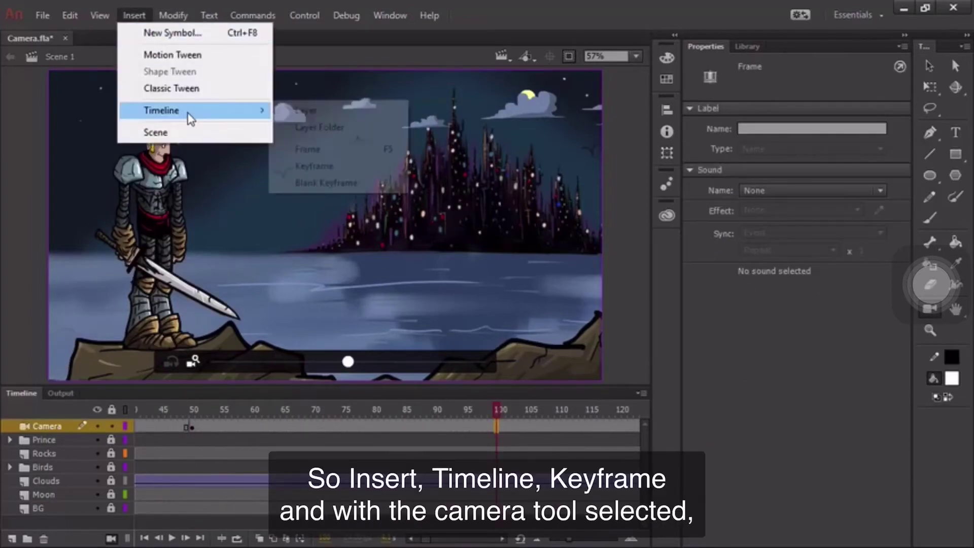
{"action": "left_click", "coordinate": [325, 166]}
Set the frame-100 camera zoom to 600% and pan down onto the sword.
{"action": "left_click", "coordinate": [931, 310]}
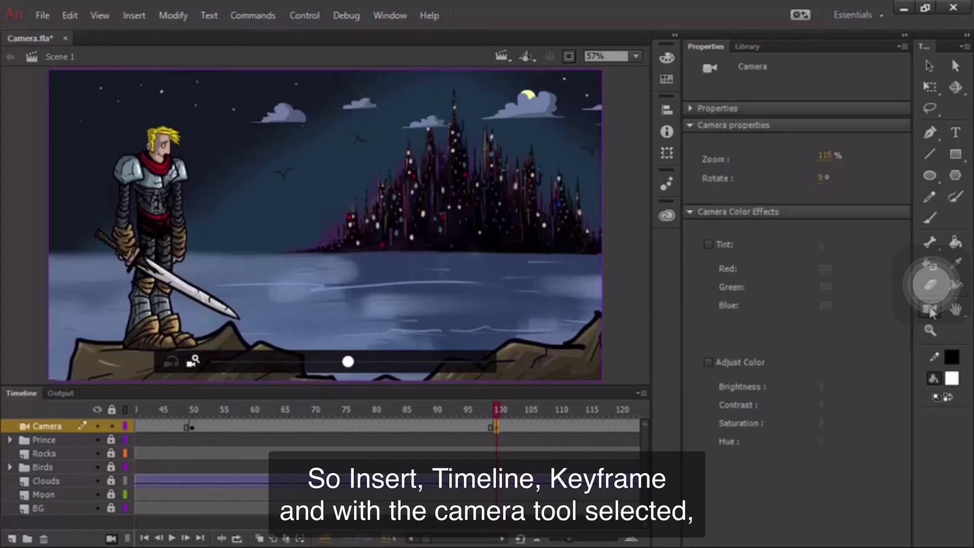
{"action": "left_click", "coordinate": [826, 156]}
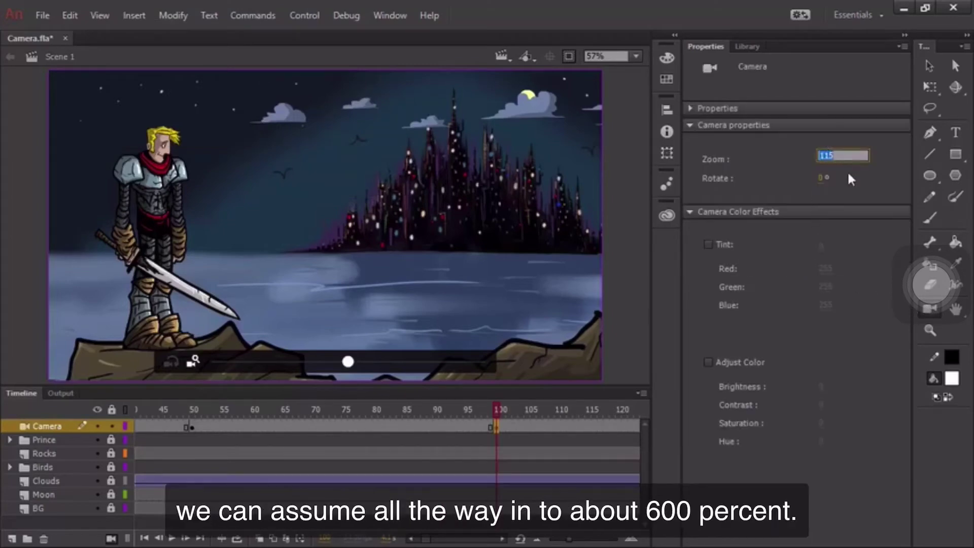
{"action": "key", "text": "Return"}
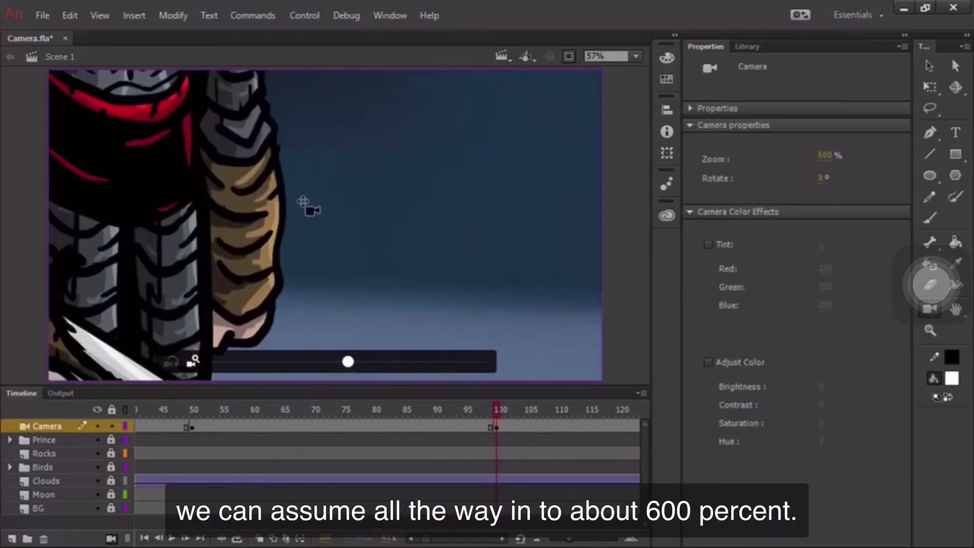
{"action": "left_click_drag", "start_coordinate": [307, 206], "coordinate": [326, 206]}
Add a camera keyframe at frame 125 panned up the sword to its hilt.
{"action": "left_click", "coordinate": [405, 411]}
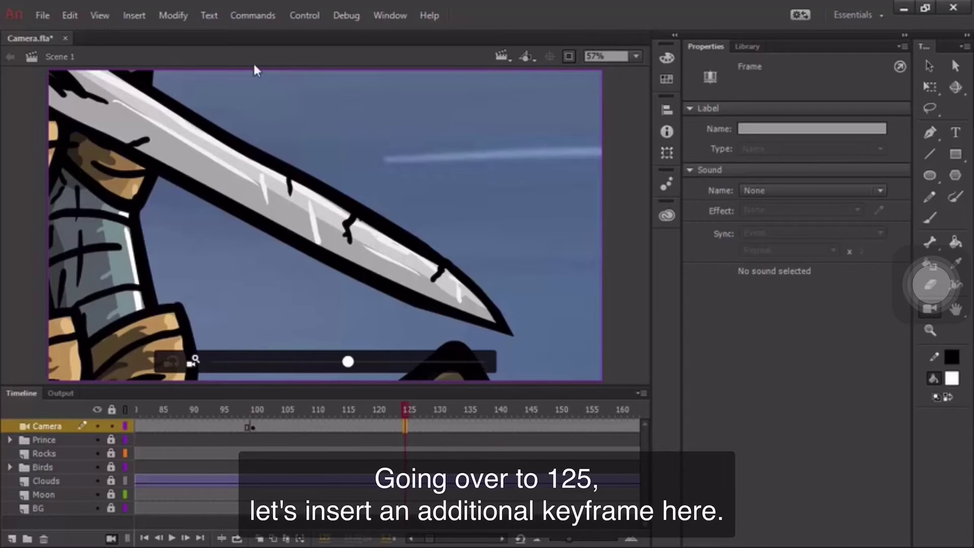
{"action": "left_click", "coordinate": [137, 15]}
{"action": "mouse_move", "coordinate": [198, 112]}
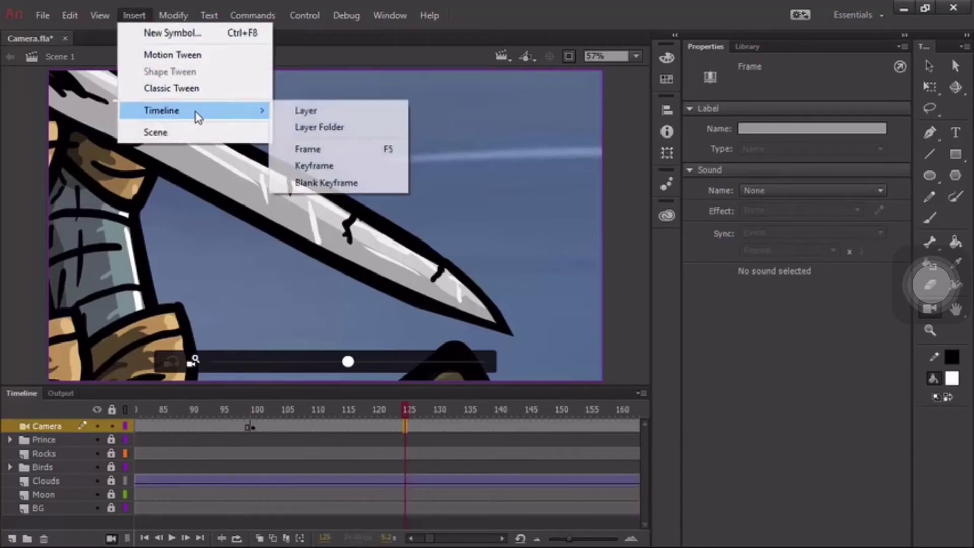
{"action": "left_click", "coordinate": [341, 165]}
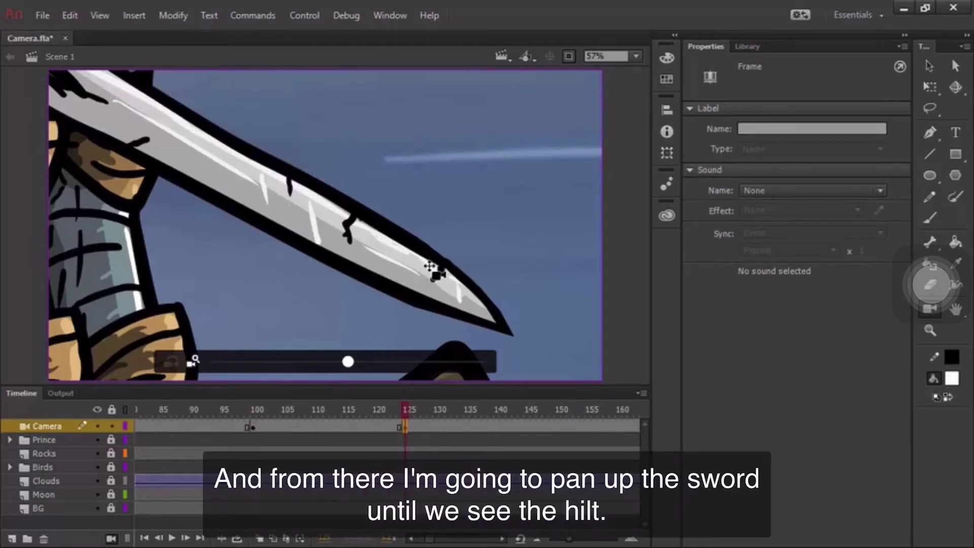
{"action": "left_click_drag", "start_coordinate": [435, 274], "coordinate": [196, 101]}
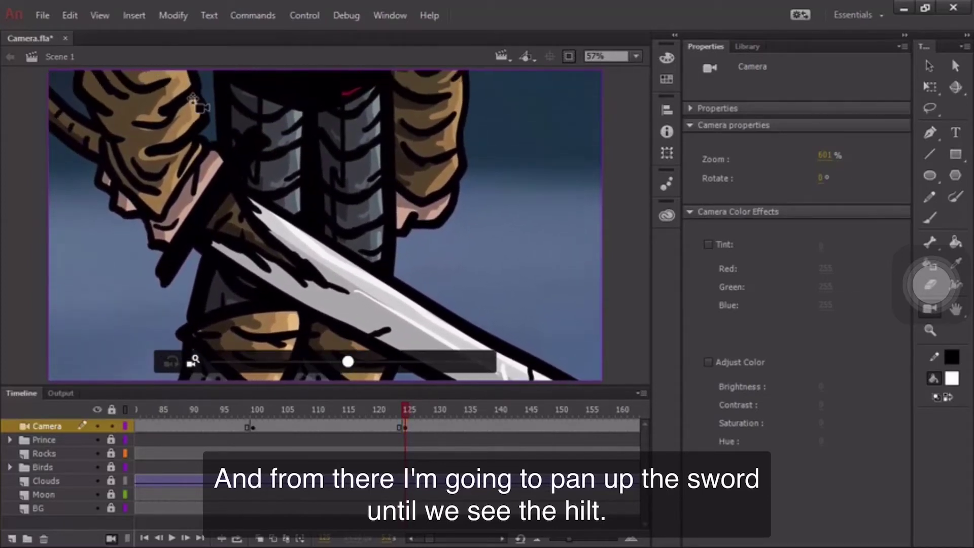
Add a frame-145 camera keyframe at 110% zoom framing the prince, water and castle.
{"action": "left_click", "coordinate": [527, 412]}
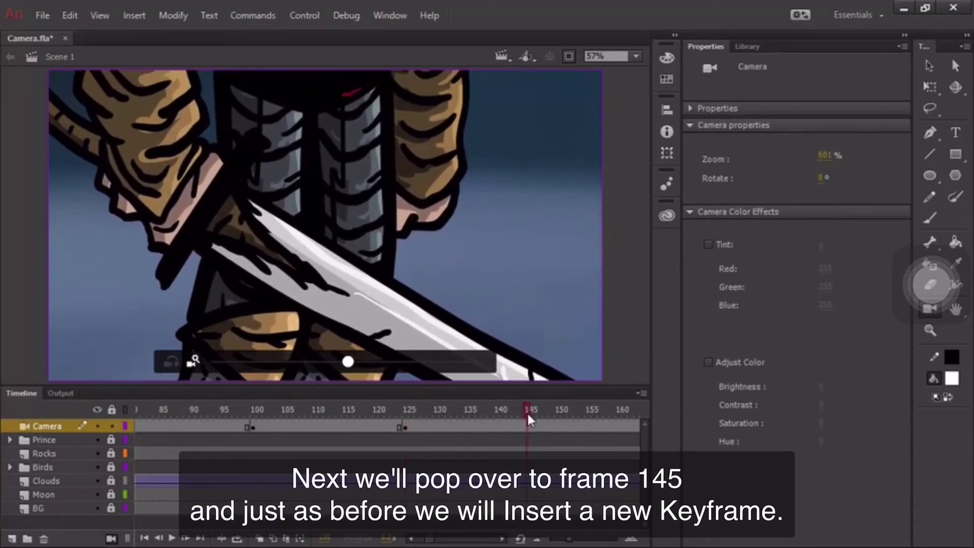
{"action": "left_click", "coordinate": [530, 426]}
{"action": "left_click", "coordinate": [133, 15]}
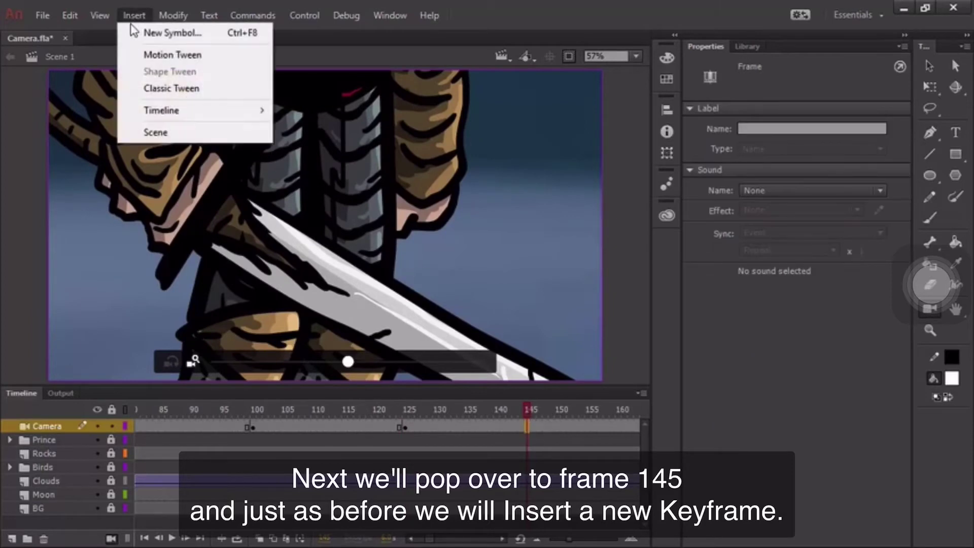
{"action": "mouse_move", "coordinate": [184, 118]}
{"action": "left_click", "coordinate": [321, 165]}
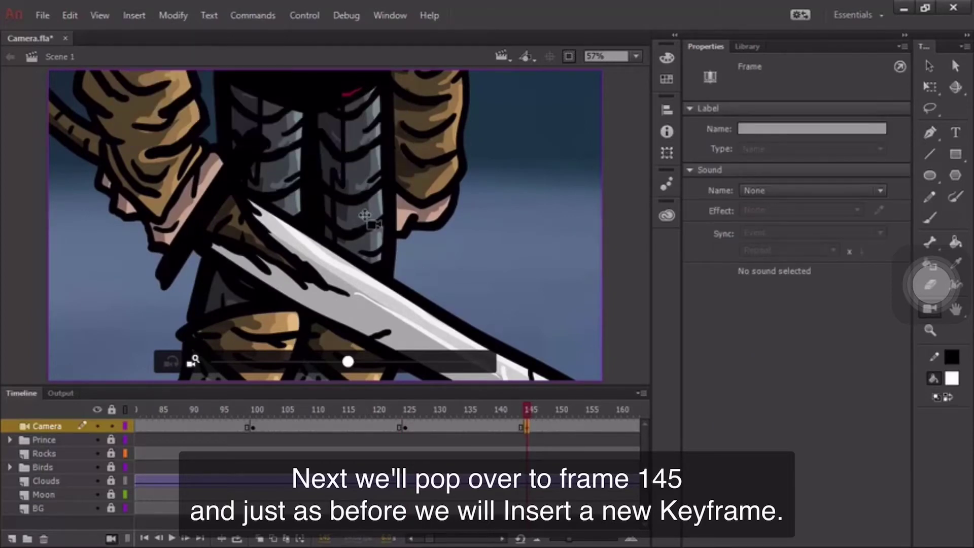
{"action": "left_click", "coordinate": [941, 307]}
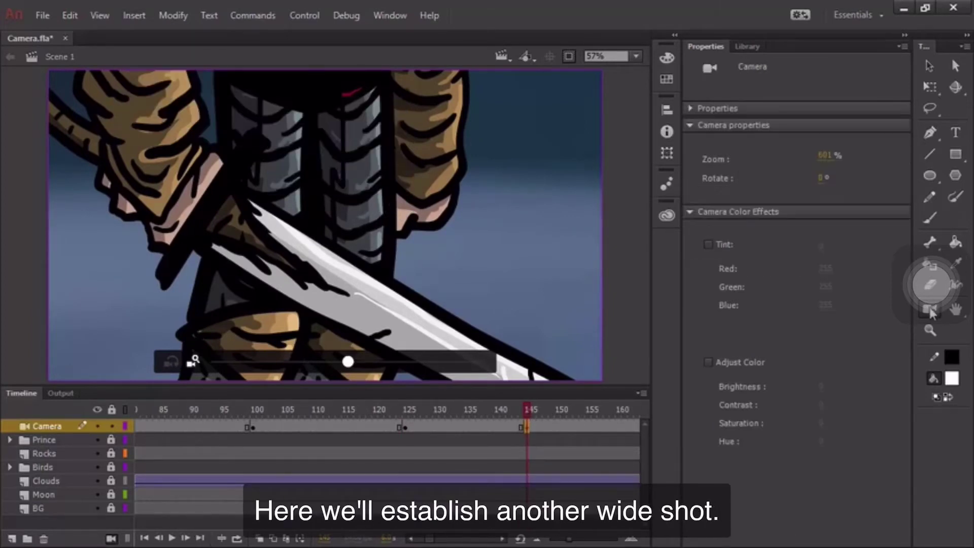
{"action": "left_click", "coordinate": [827, 155]}
{"action": "key", "text": "Return"}
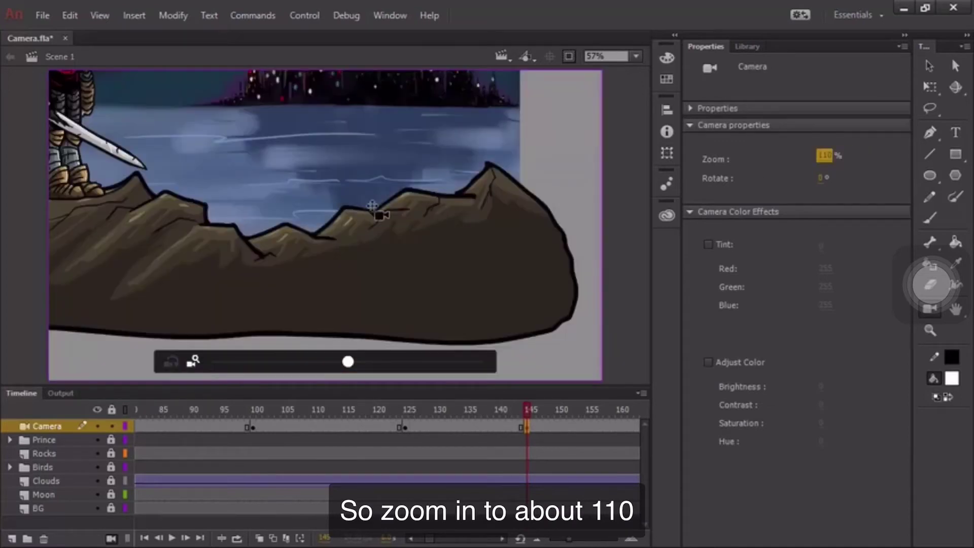
{"action": "left_click_drag", "start_coordinate": [374, 211], "coordinate": [300, 92]}
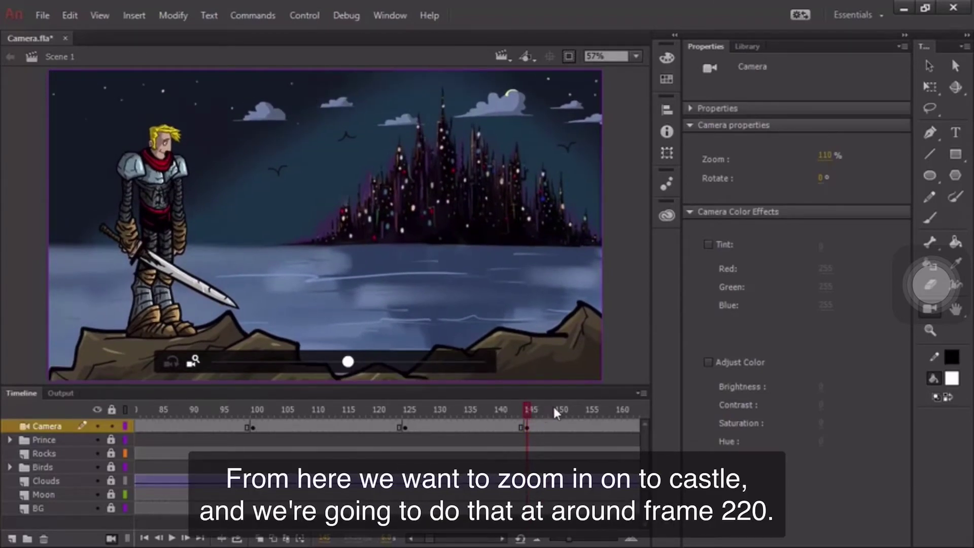
Insert a keyframe at frame 220 on the Camera layer.
{"action": "left_click_drag", "start_coordinate": [527, 409], "coordinate": [341, 416]}
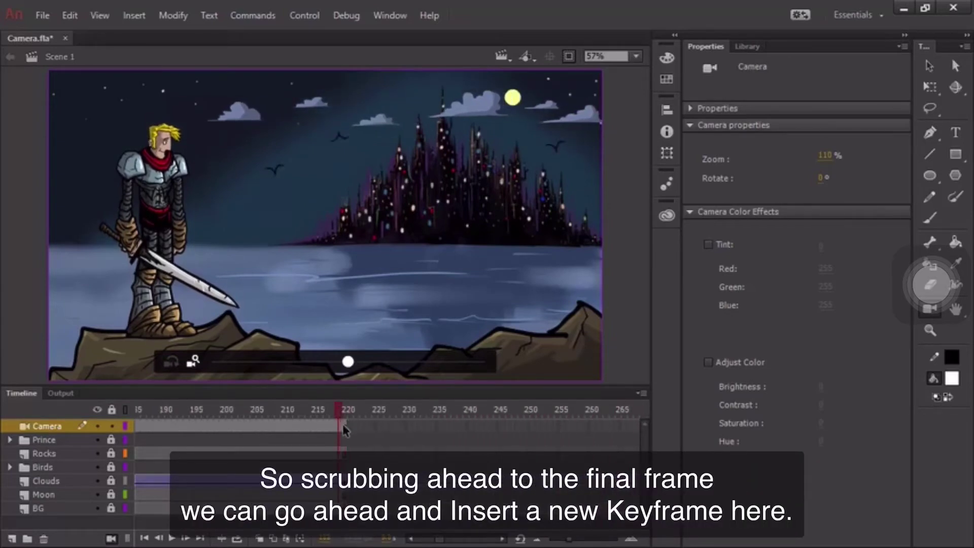
{"action": "left_click", "coordinate": [343, 428]}
{"action": "left_click", "coordinate": [133, 15]}
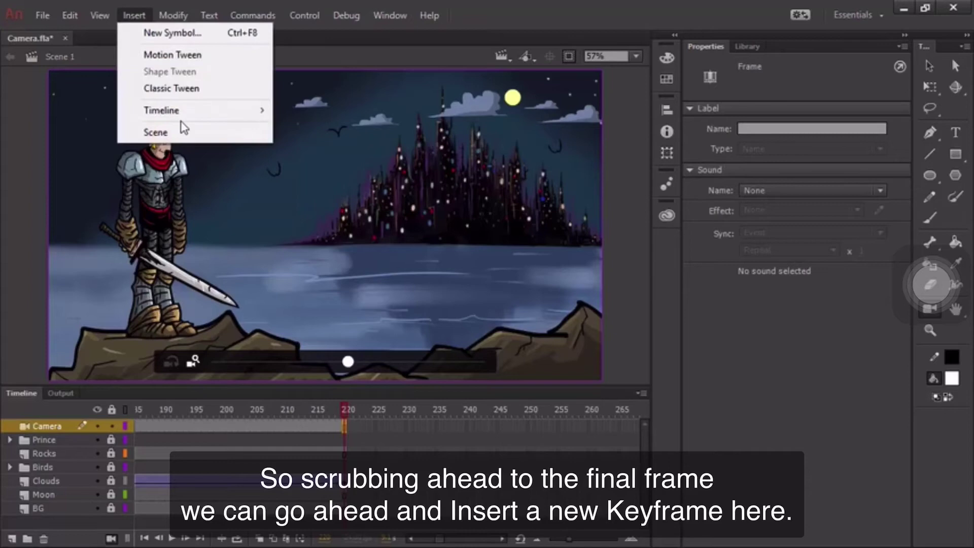
{"action": "mouse_move", "coordinate": [189, 112]}
{"action": "left_click", "coordinate": [325, 166]}
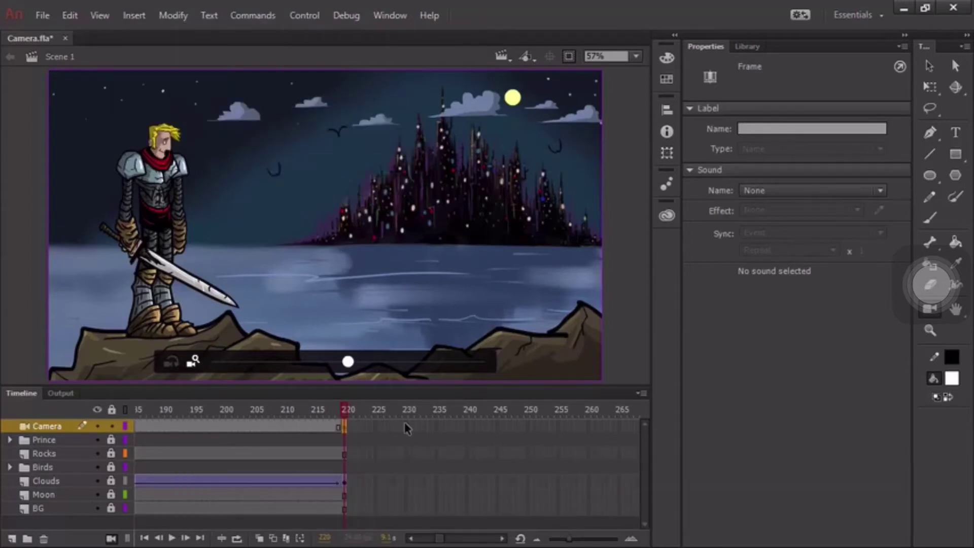
Set the frame-220 camera zoom to 190% and centre it on the castle and moon.
{"action": "left_click", "coordinate": [933, 312]}
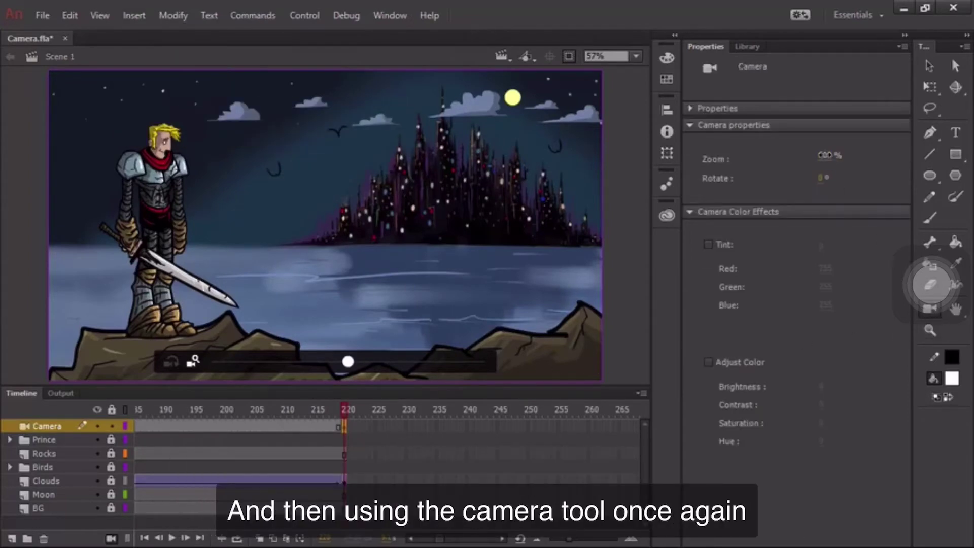
{"action": "left_click", "coordinate": [825, 156]}
{"action": "type", "text": "190"}
{"action": "key", "text": "Return"}
{"action": "mouse_move", "coordinate": [513, 277]}
{"action": "left_mouse_down"}
{"action": "mouse_move", "coordinate": [560, 289]}
{"action": "mouse_move", "coordinate": [528, 289]}
{"action": "left_mouse_up"}
{"action": "left_click_drag", "start_coordinate": [333, 300], "coordinate": [442, 294]}
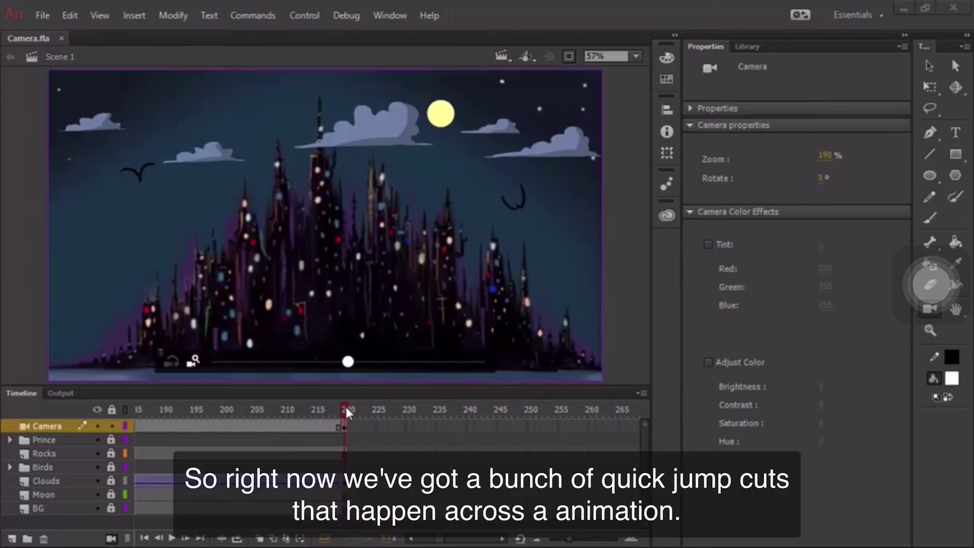
Play the camera cuts from the start, then scrub to frame 104's sword-tip close-up.
{"action": "left_click_drag", "start_coordinate": [347, 412], "coordinate": [134, 418]}
{"action": "key", "text": "Return"}
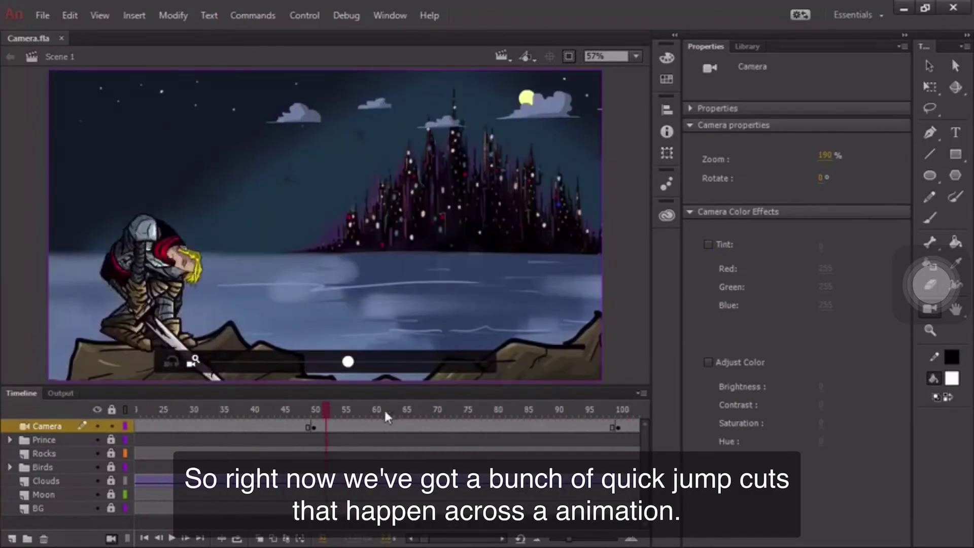
{"action": "left_click_drag", "start_coordinate": [384, 409], "coordinate": [522, 408]}
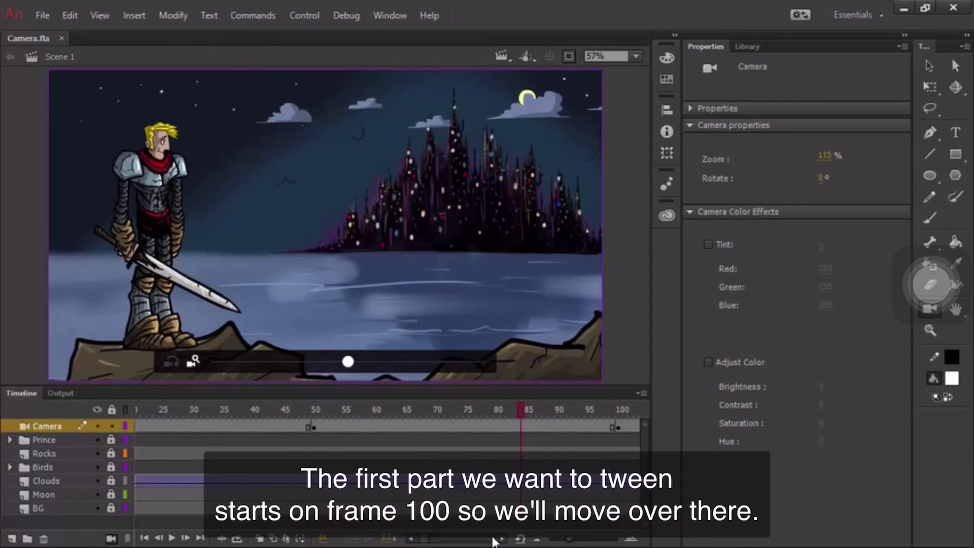
{"action": "scroll", "coordinate": [482, 541], "scroll_direction": "right", "scroll_amount": 10}
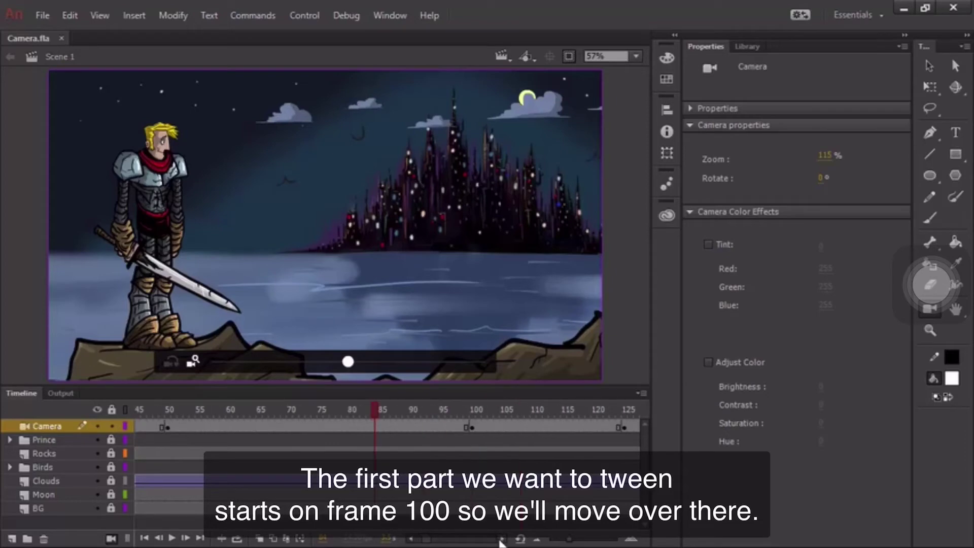
{"action": "left_click_drag", "start_coordinate": [312, 409], "coordinate": [301, 408]}
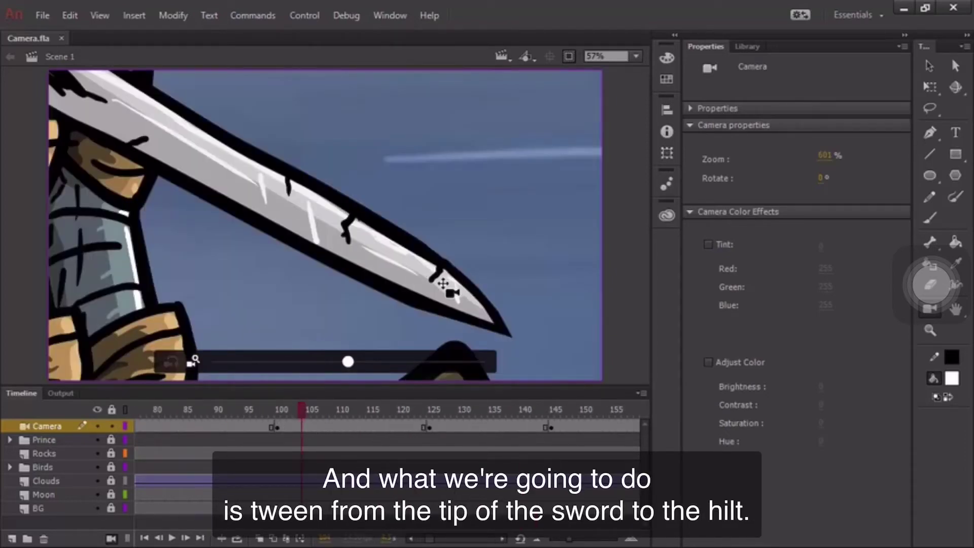
Create a classic tween across camera frames 100–124 and preview the pan up the sword.
{"action": "left_click", "coordinate": [333, 427]}
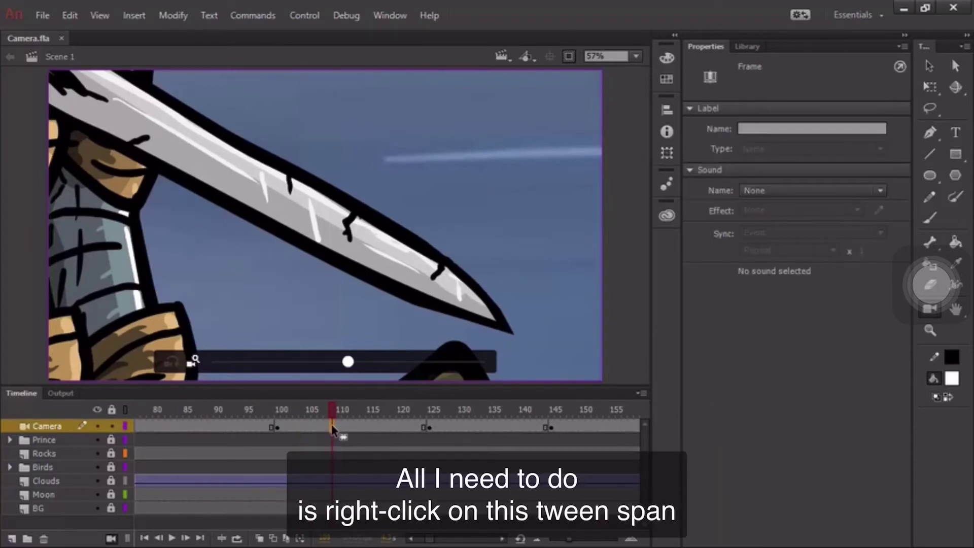
{"action": "right_click", "coordinate": [333, 429]}
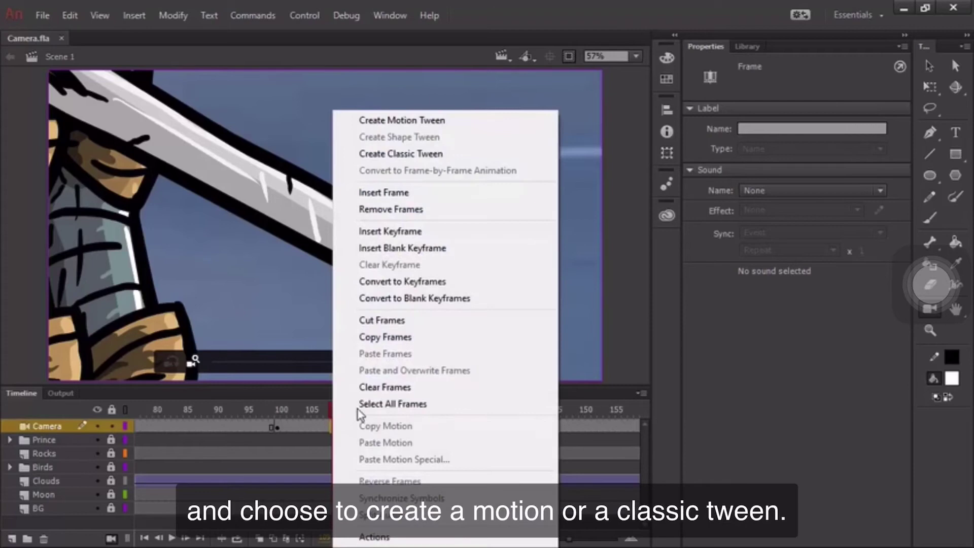
{"action": "left_click", "coordinate": [453, 159]}
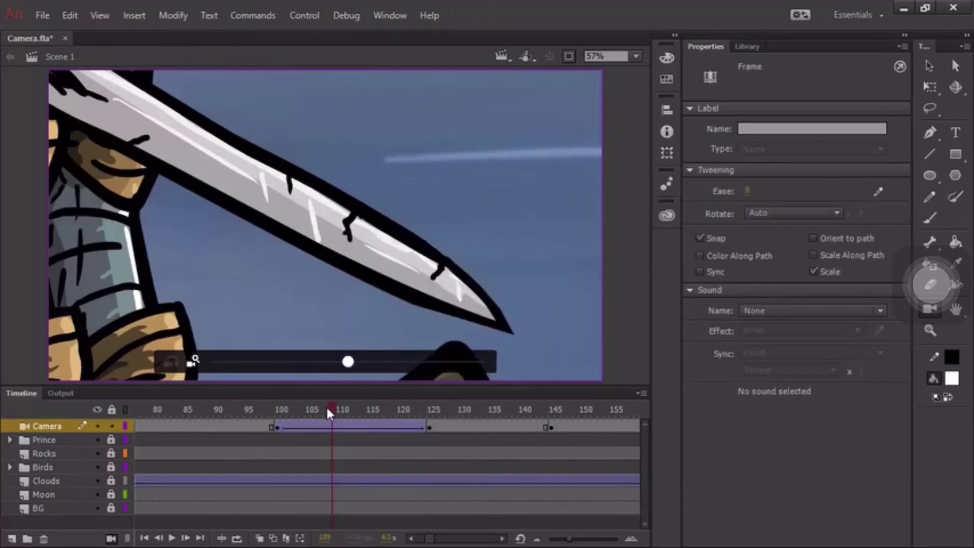
{"action": "left_click_drag", "start_coordinate": [326, 411], "coordinate": [439, 420]}
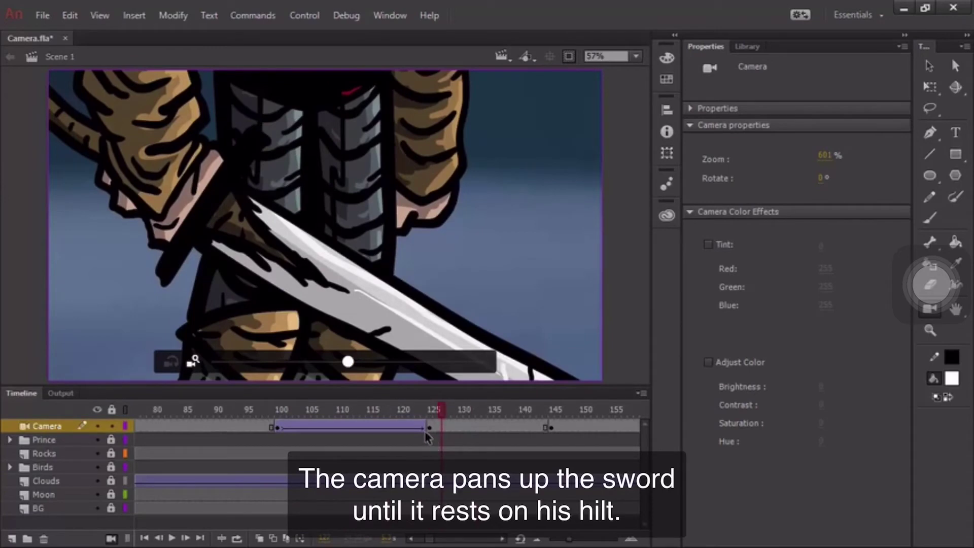
Add a classic tween on the Camera layer from frame 145 to 220 and preview the push-in.
{"action": "left_click", "coordinate": [502, 539]}
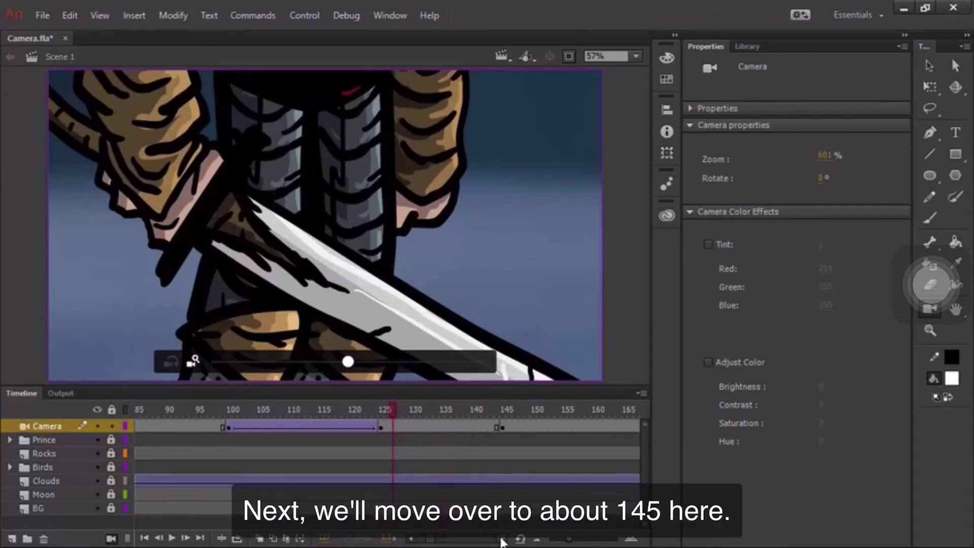
{"action": "left_click", "coordinate": [411, 411]}
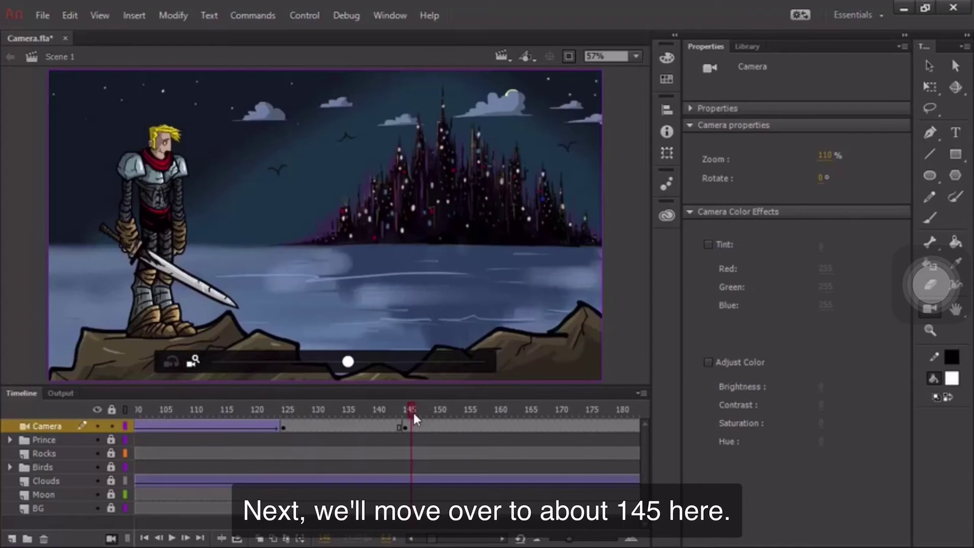
{"action": "right_click", "coordinate": [453, 431]}
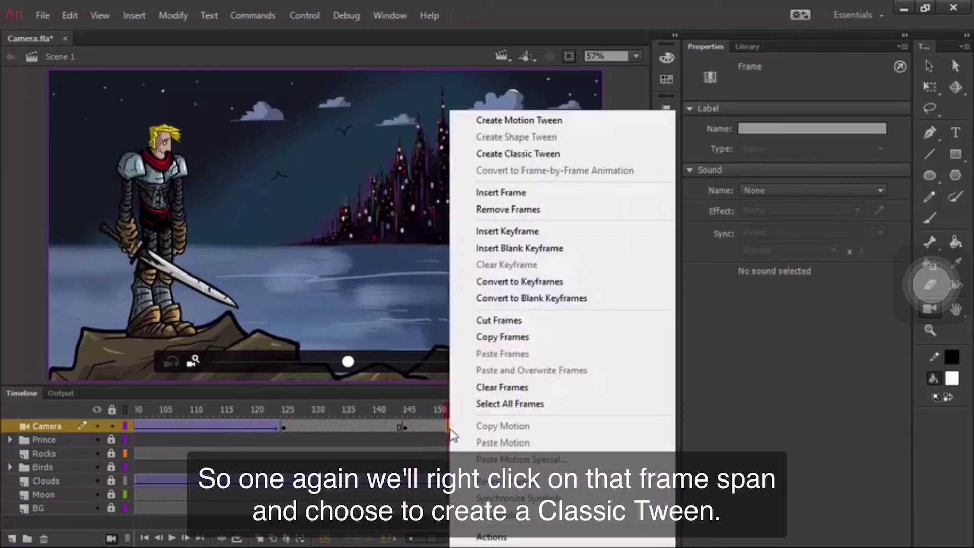
{"action": "left_click", "coordinate": [551, 158]}
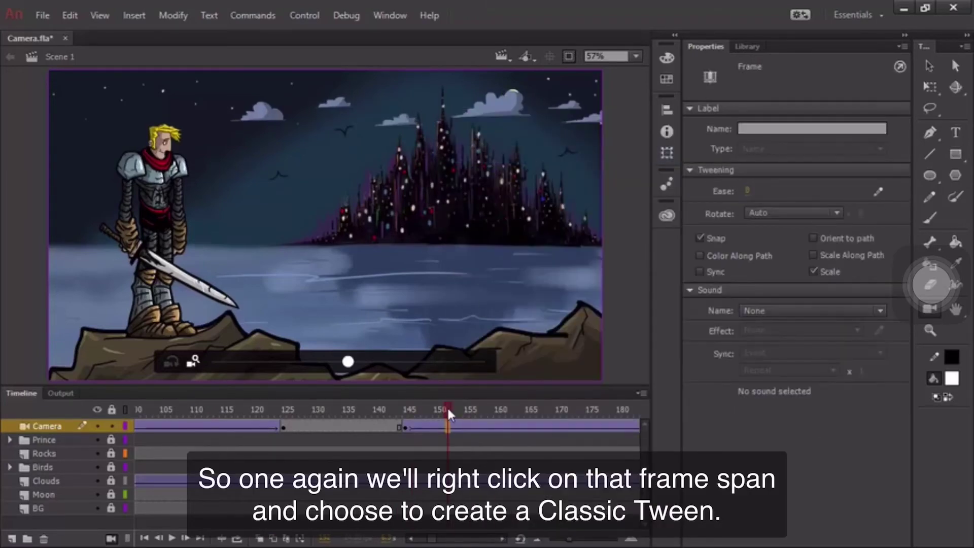
{"action": "left_click_drag", "start_coordinate": [446, 406], "coordinate": [240, 411]}
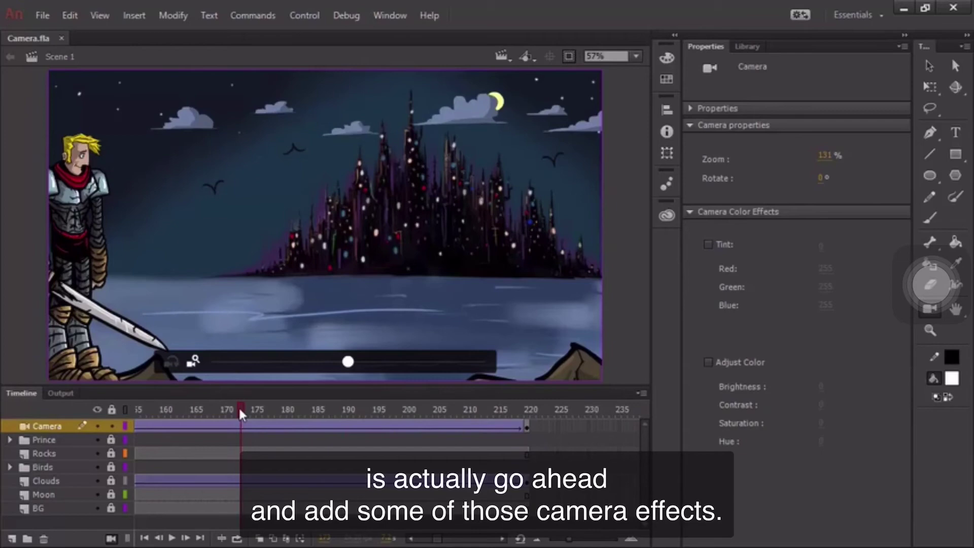
Insert a keyframe on the Camera layer at frame 200.
{"action": "left_click_drag", "start_coordinate": [242, 411], "coordinate": [526, 429]}
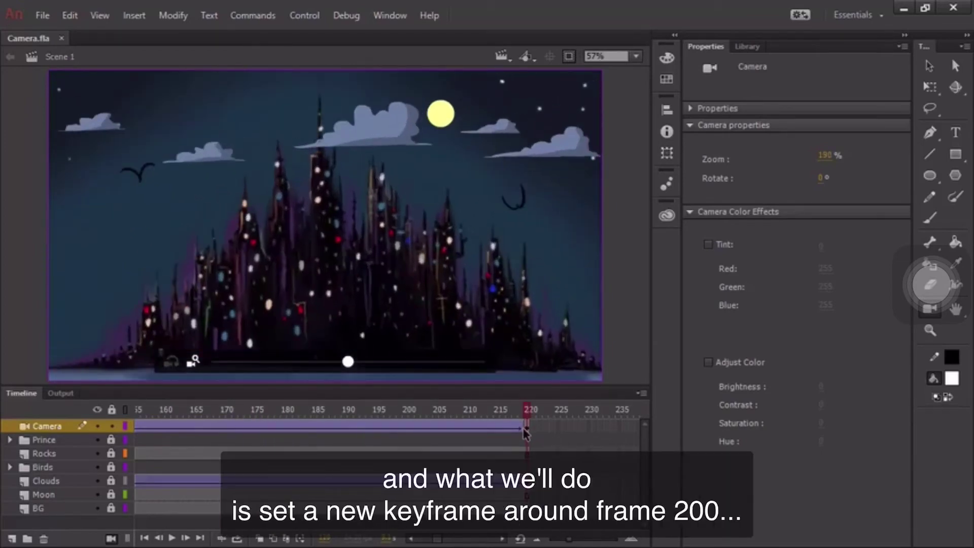
{"action": "left_click", "coordinate": [406, 429]}
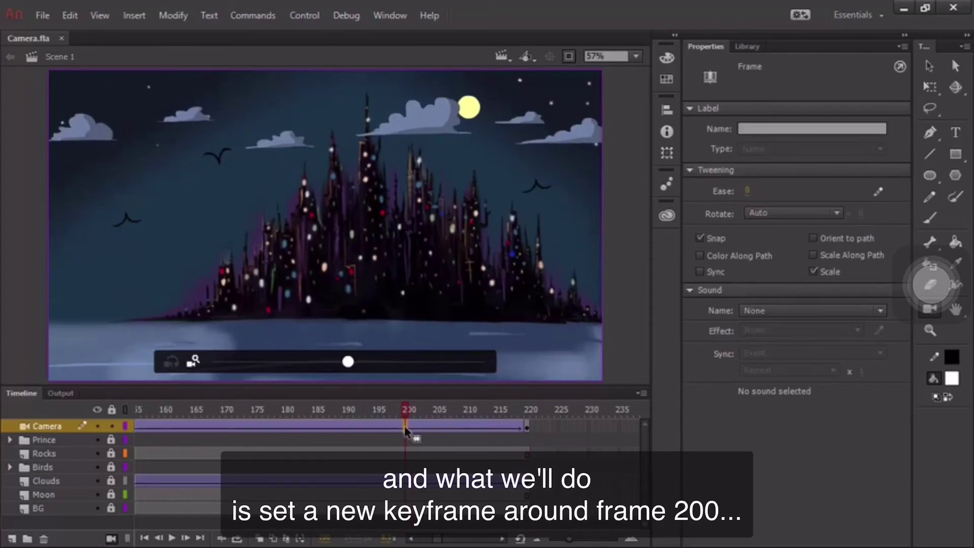
{"action": "left_click", "coordinate": [134, 16]}
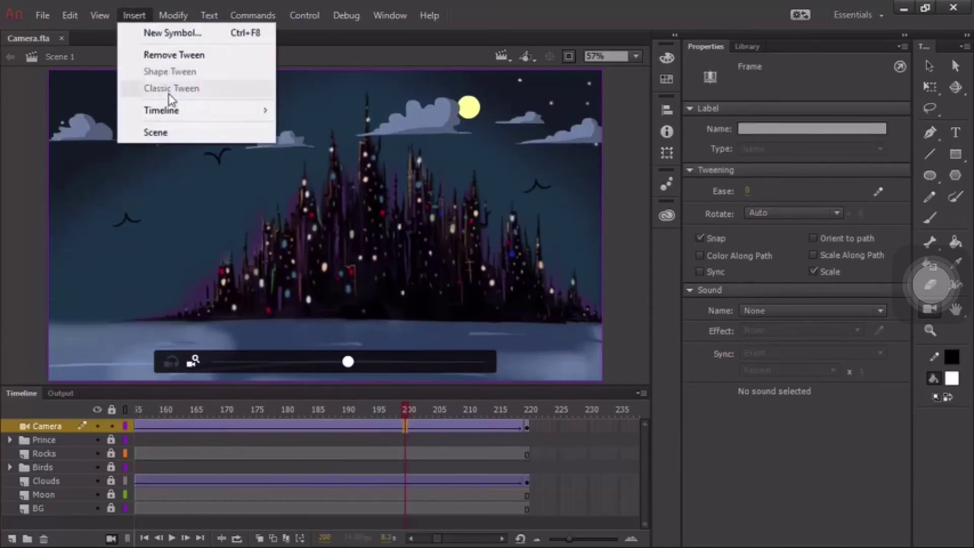
{"action": "mouse_move", "coordinate": [196, 117]}
{"action": "left_click", "coordinate": [337, 166]}
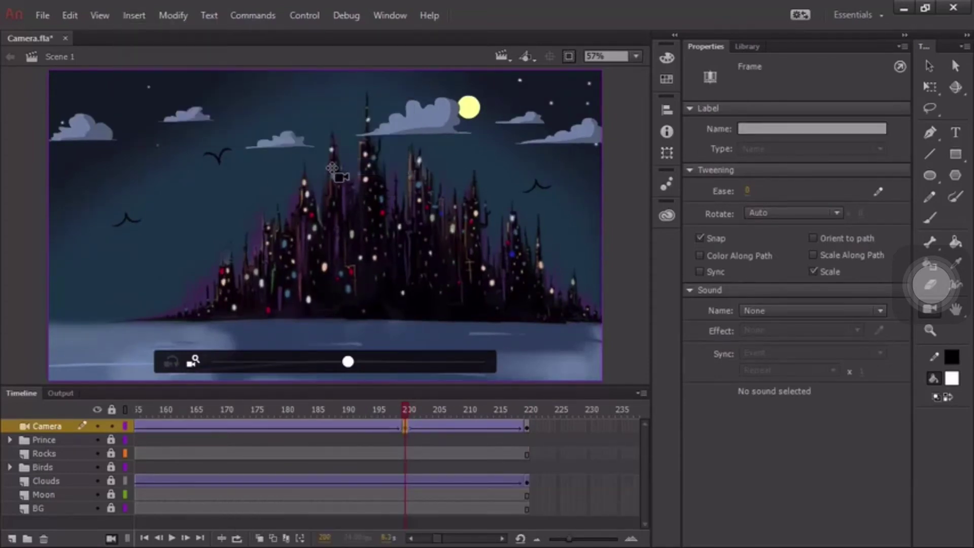
At frame 220, enable camera Adjust Color with Brightness -100 and Saturation -100, then check the fade.
{"action": "left_click", "coordinate": [525, 409]}
{"action": "left_click", "coordinate": [527, 428]}
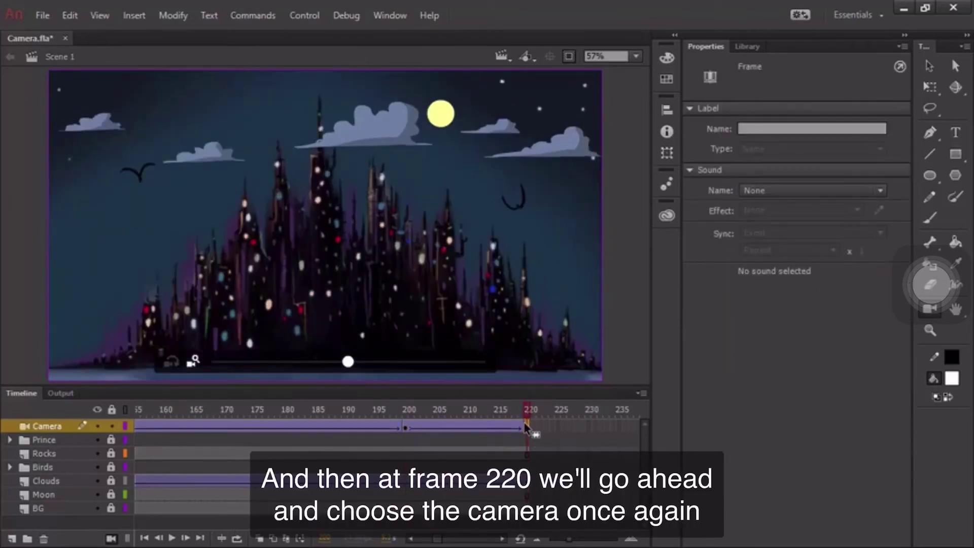
{"action": "left_click", "coordinate": [928, 309]}
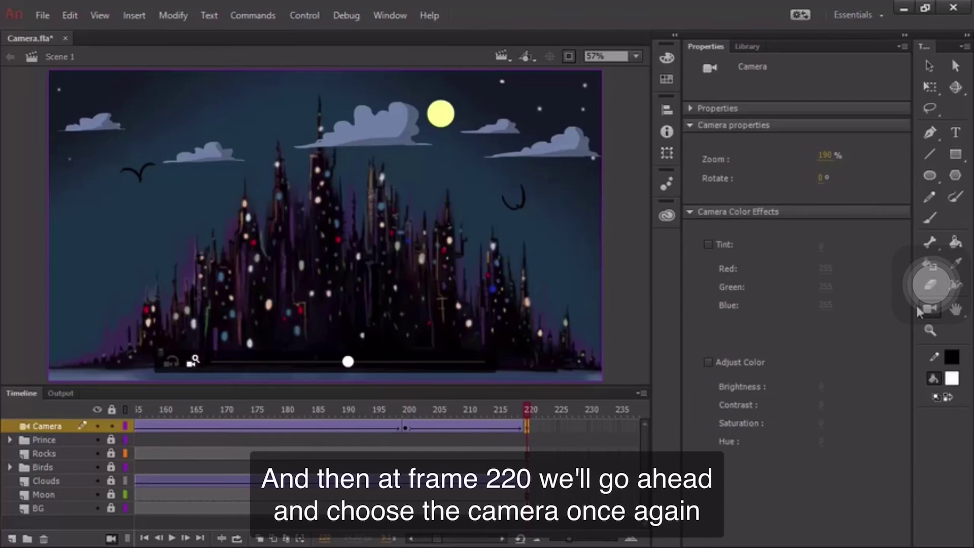
{"action": "left_click", "coordinate": [708, 361]}
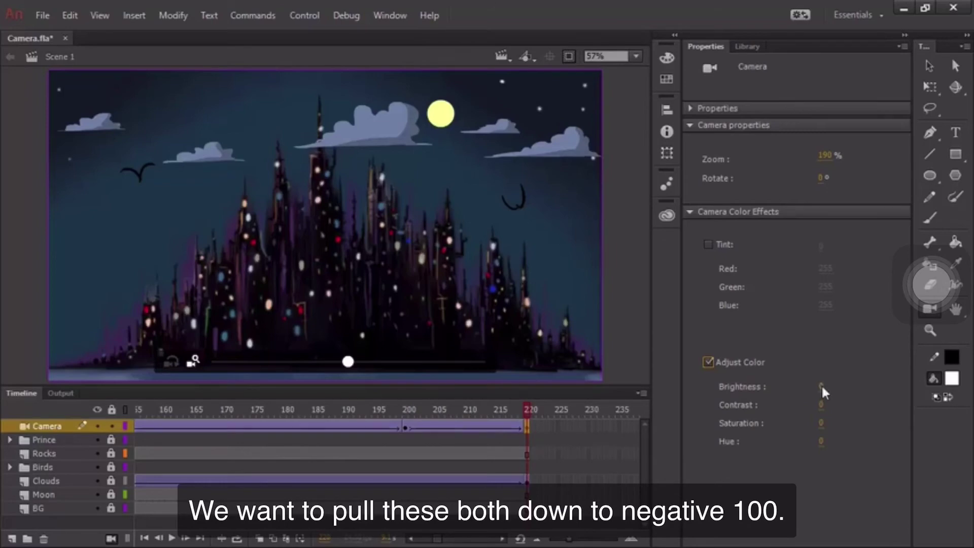
{"action": "key", "text": "Return"}
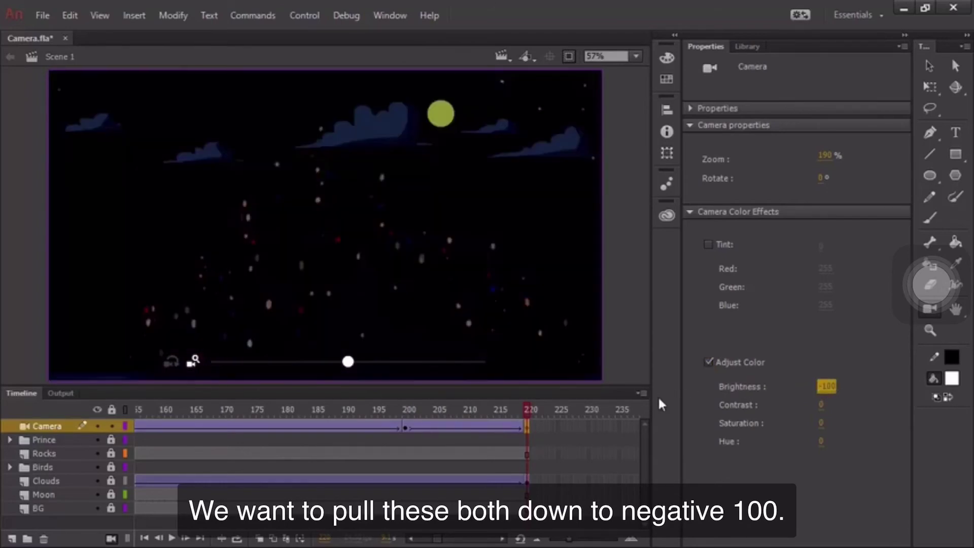
{"action": "left_click", "coordinate": [820, 422]}
{"action": "type", "text": "-100"}
{"action": "key", "text": "Return"}
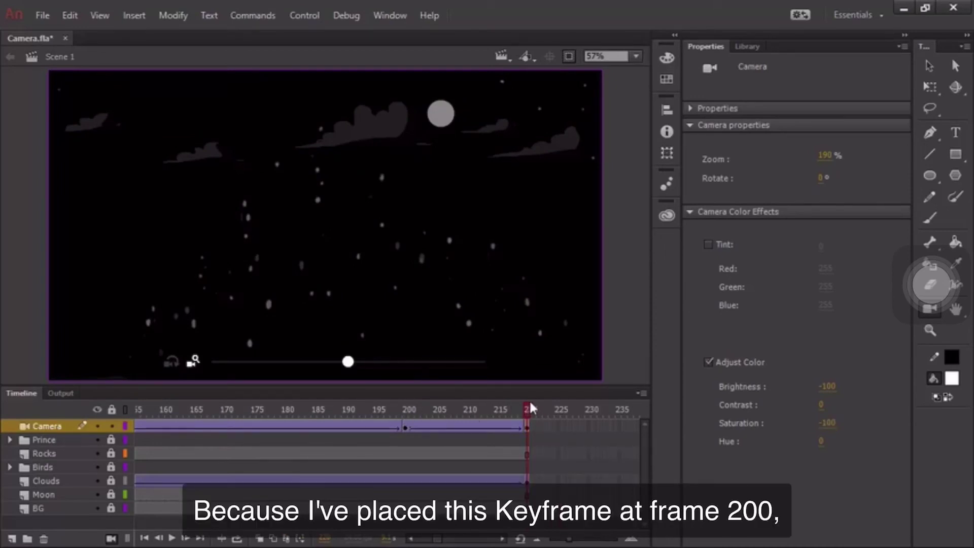
{"action": "left_click_drag", "start_coordinate": [527, 410], "coordinate": [403, 413]}
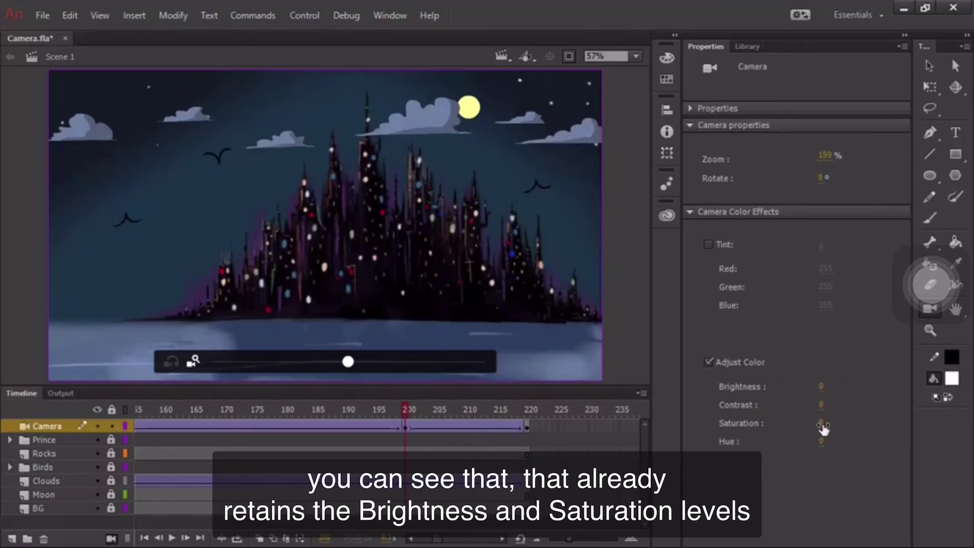
{"action": "left_click_drag", "start_coordinate": [404, 405], "coordinate": [546, 409]}
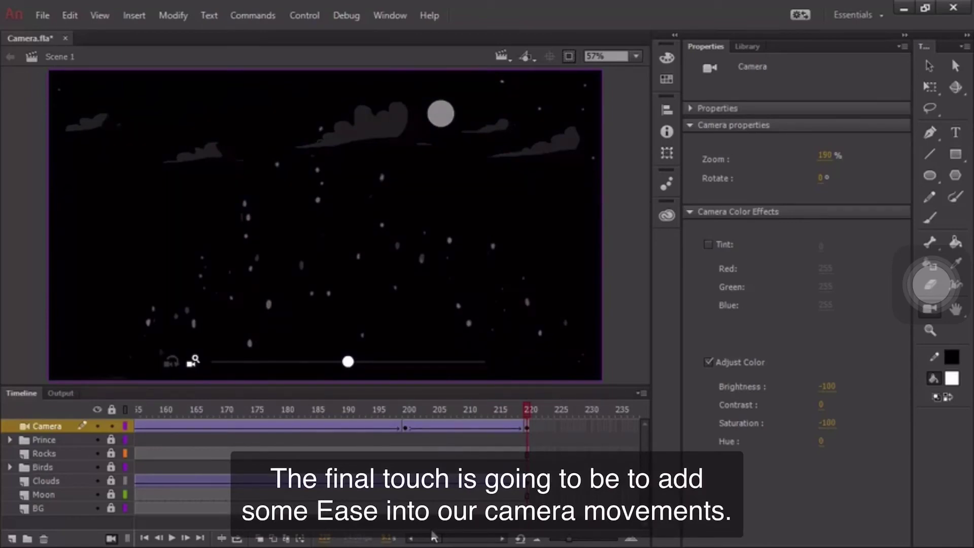
Give the frame 100–125 zoom tween a custom S-shaped ease-in/ease-out curve.
{"action": "left_click_drag", "start_coordinate": [527, 404], "coordinate": [179, 402]}
{"action": "left_click", "coordinate": [218, 428]}
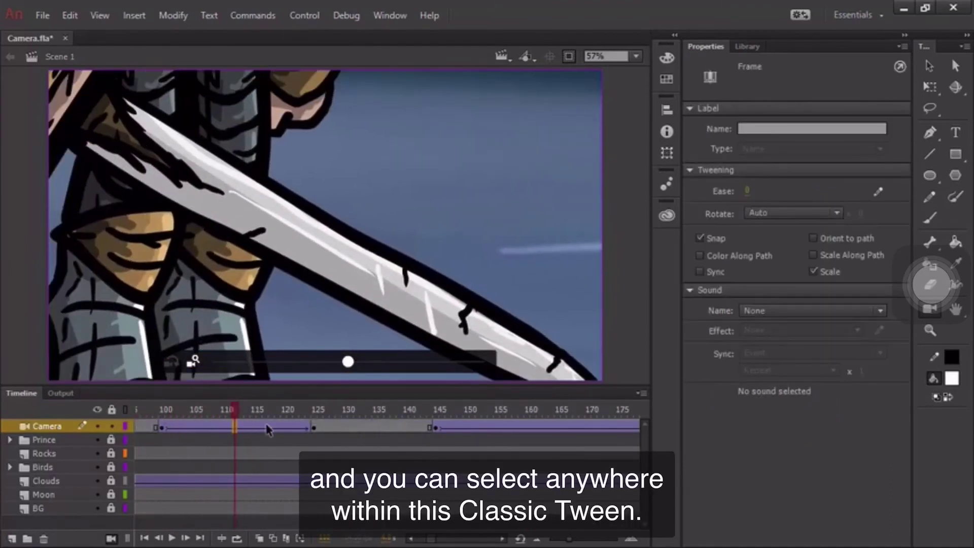
{"action": "left_click", "coordinate": [206, 428]}
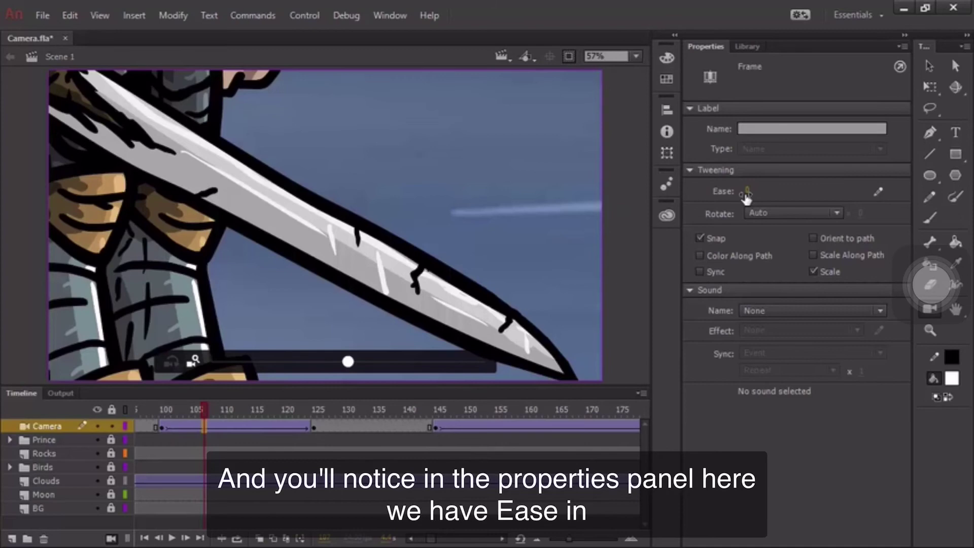
{"action": "left_click", "coordinate": [879, 190]}
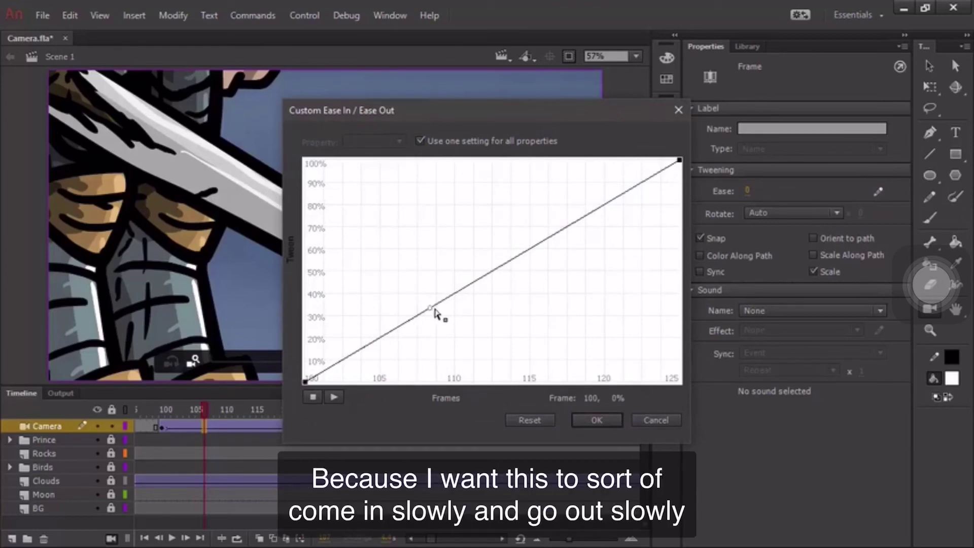
{"action": "left_click_drag", "start_coordinate": [431, 308], "coordinate": [430, 406]}
{"action": "left_click", "coordinate": [679, 161]}
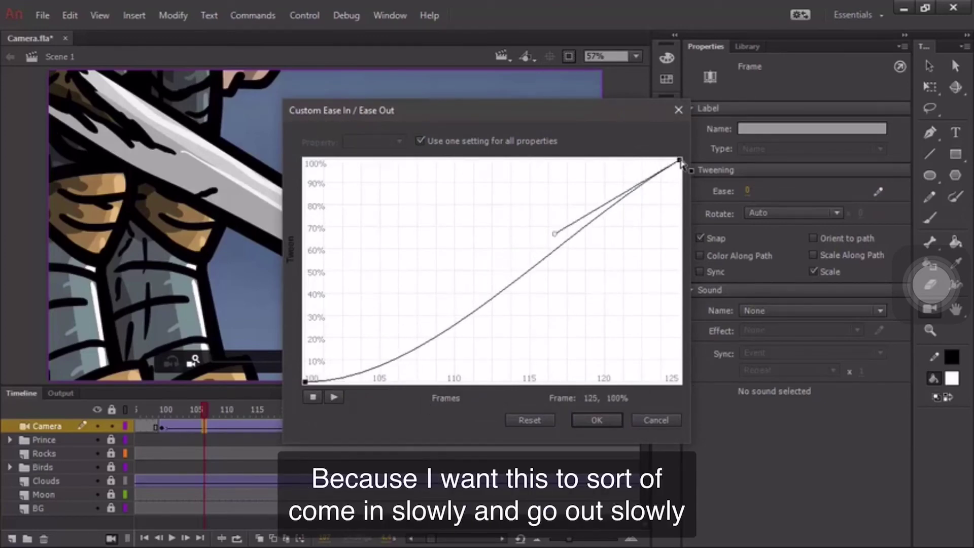
{"action": "left_click_drag", "start_coordinate": [558, 236], "coordinate": [517, 159]}
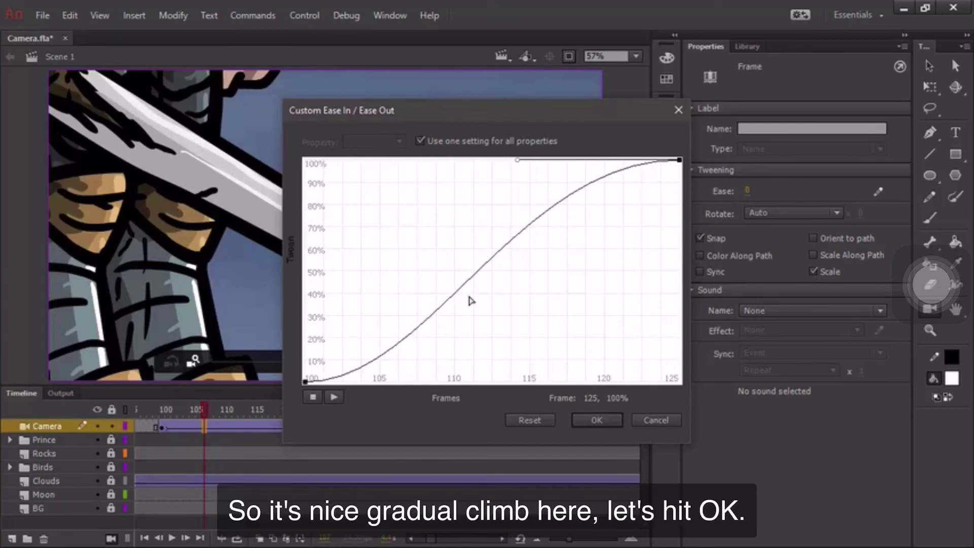
{"action": "left_click", "coordinate": [596, 420]}
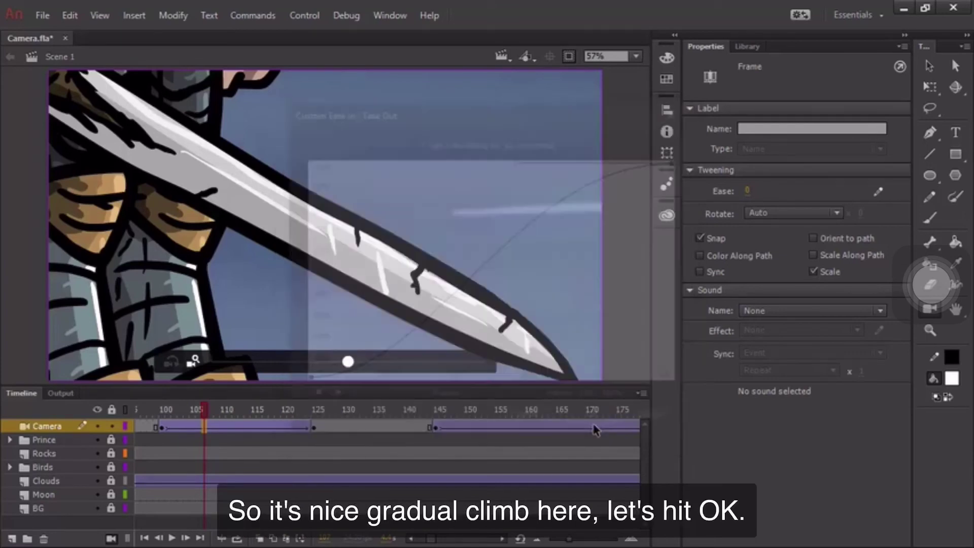
Rewind to just before the zoom and play the timeline to preview the easing.
{"action": "left_click_drag", "start_coordinate": [205, 409], "coordinate": [153, 409]}
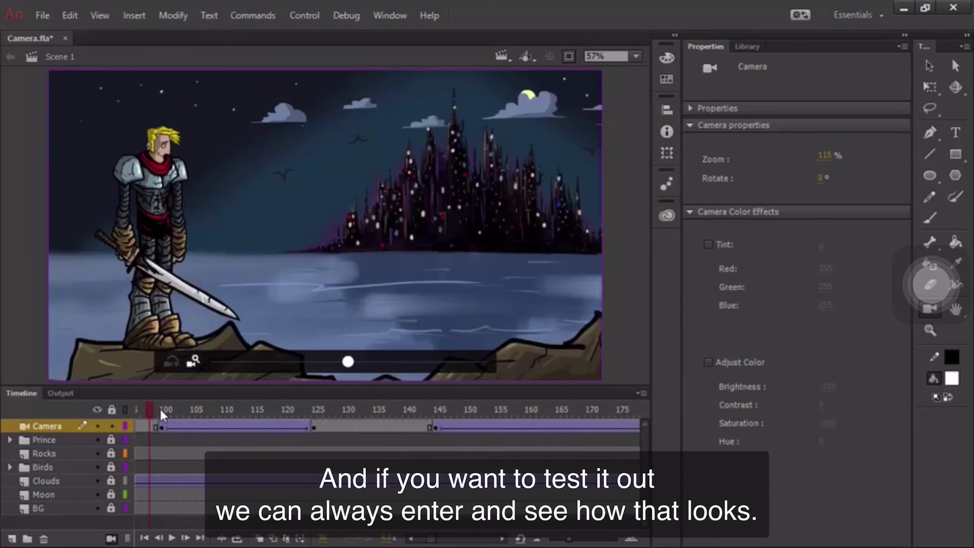
{"action": "key", "text": "Return"}
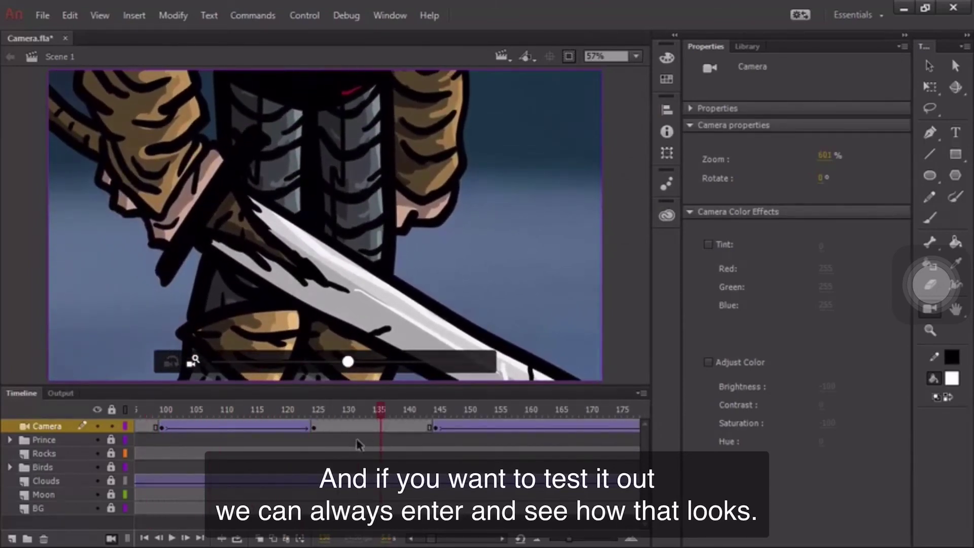
{"action": "left_click", "coordinate": [540, 428]}
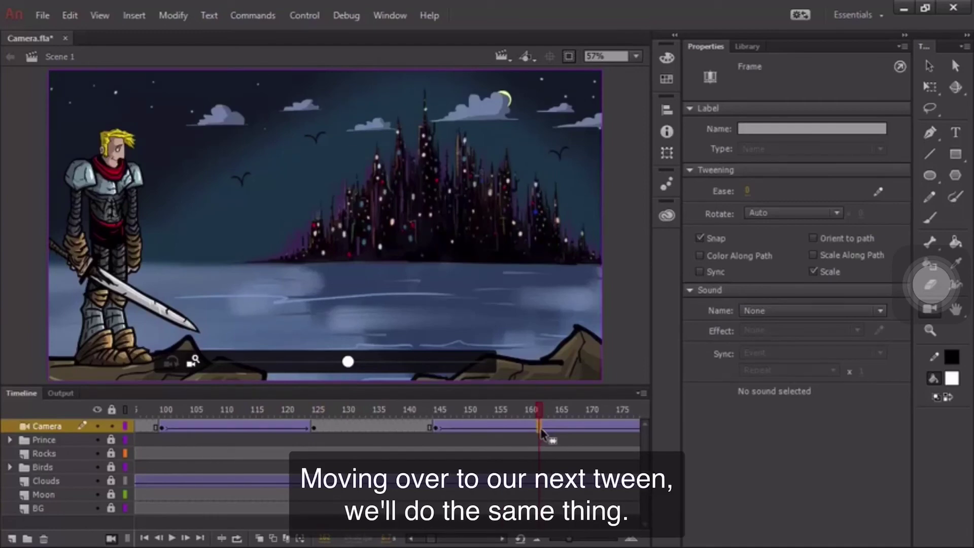
Give the frame 145–200 camera tween a custom ease-in curve.
{"action": "left_click", "coordinate": [877, 191]}
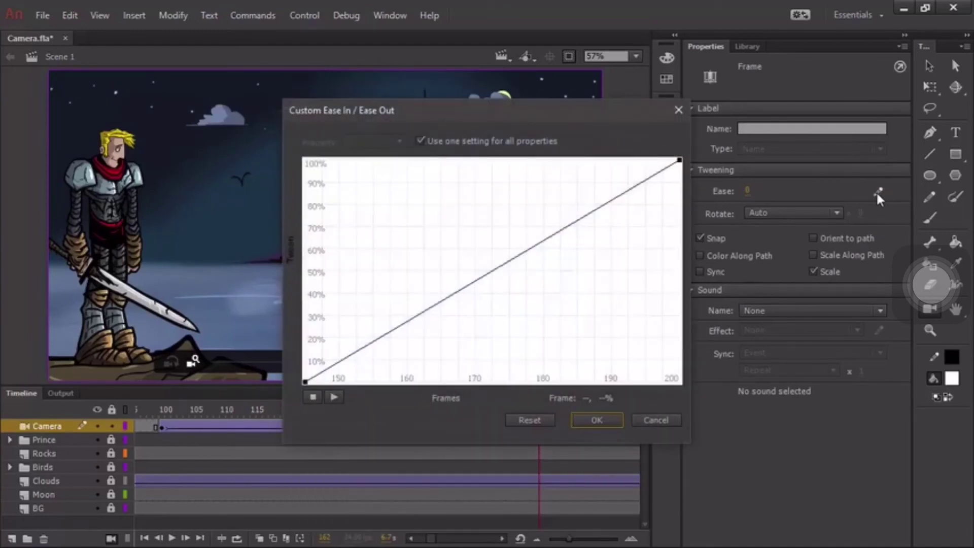
{"action": "left_click", "coordinate": [311, 384]}
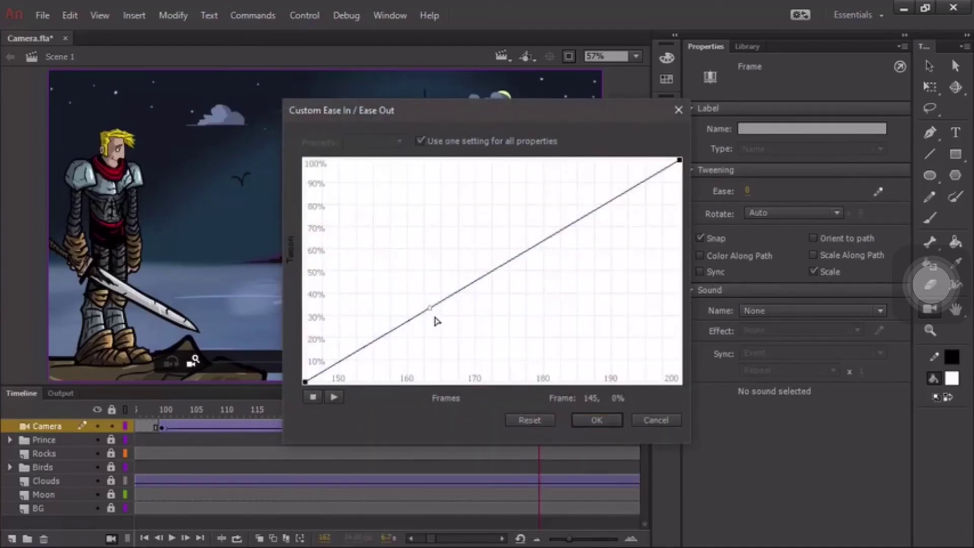
{"action": "left_click_drag", "start_coordinate": [430, 307], "coordinate": [449, 398]}
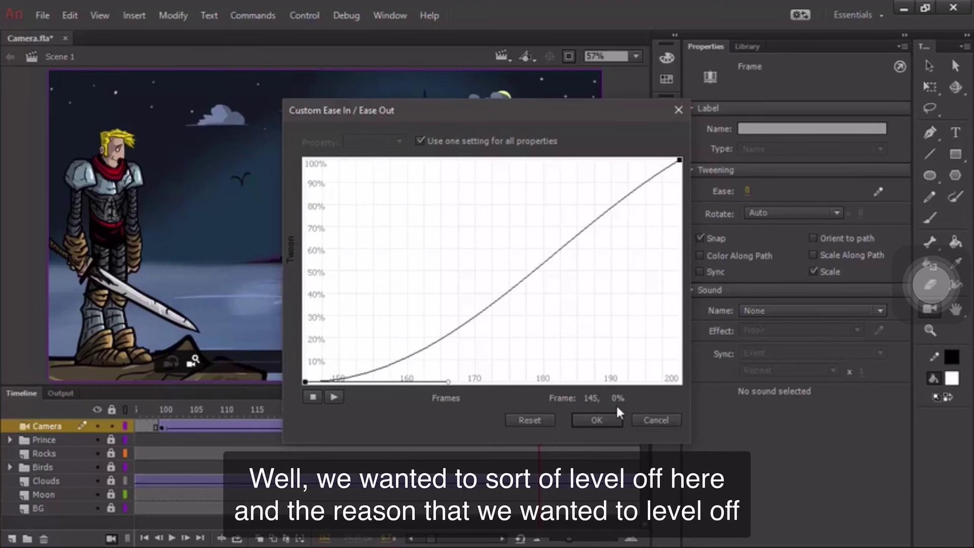
{"action": "left_click", "coordinate": [609, 419]}
{"action": "left_click", "coordinate": [502, 540]}
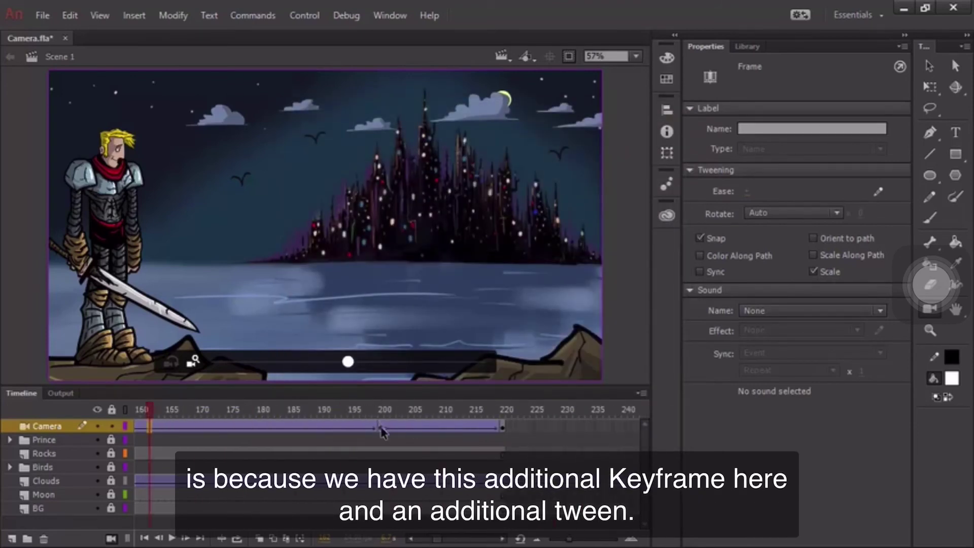
Give the frame 200–220 camera tween a gentle ease-out curve and save the file.
{"action": "left_click", "coordinate": [423, 427]}
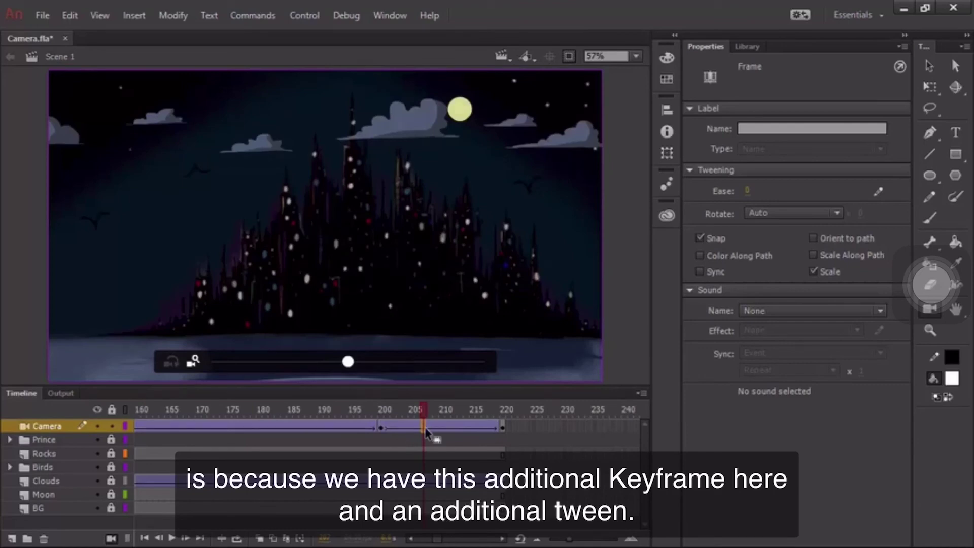
{"action": "left_click", "coordinate": [878, 192]}
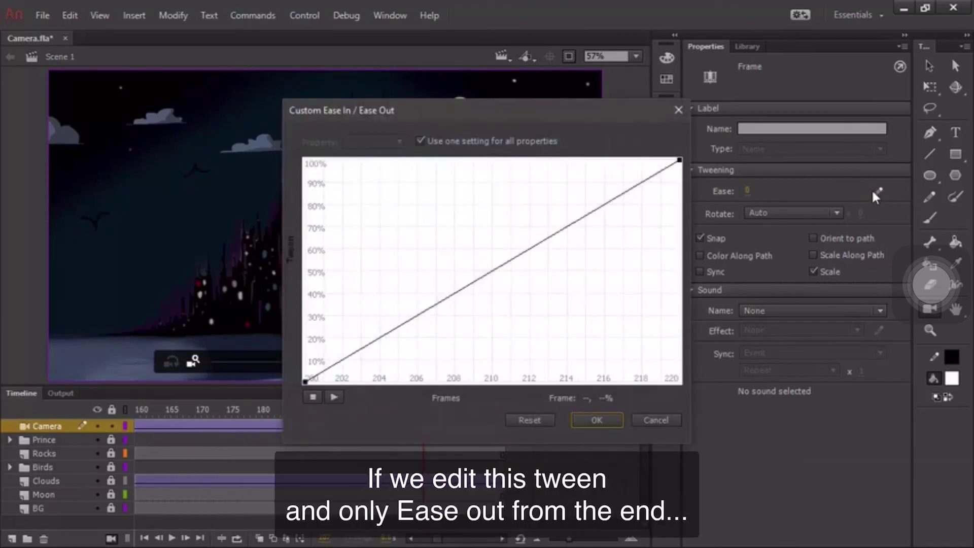
{"action": "left_click", "coordinate": [679, 162]}
{"action": "left_click_drag", "start_coordinate": [685, 172], "coordinate": [543, 161]}
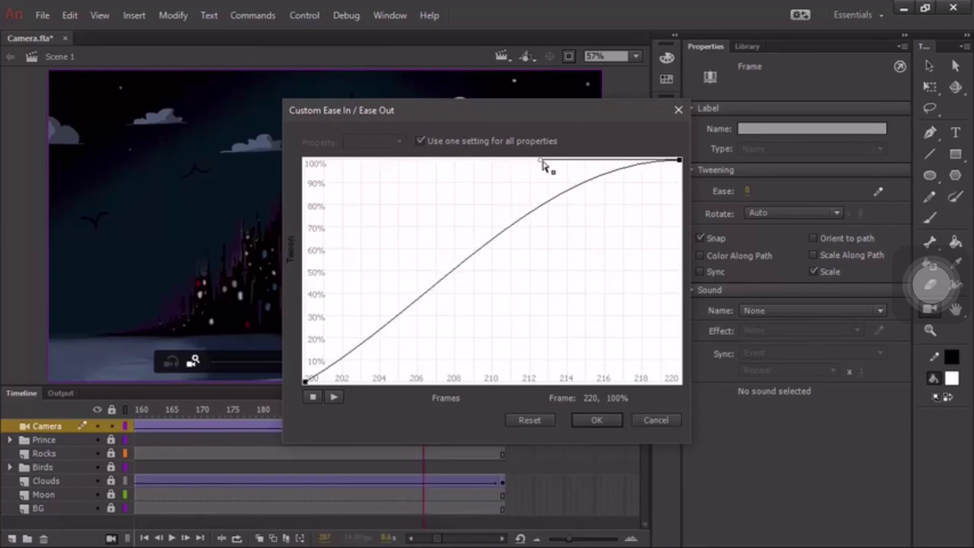
{"action": "left_click", "coordinate": [591, 419]}
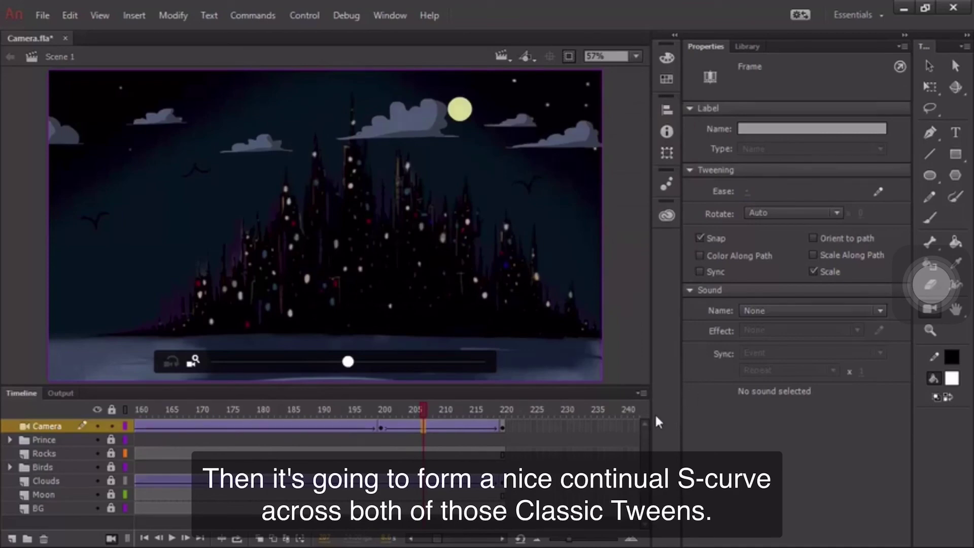
{"action": "key", "text": "ctrl+s"}
{"action": "left_click", "coordinate": [502, 410]}
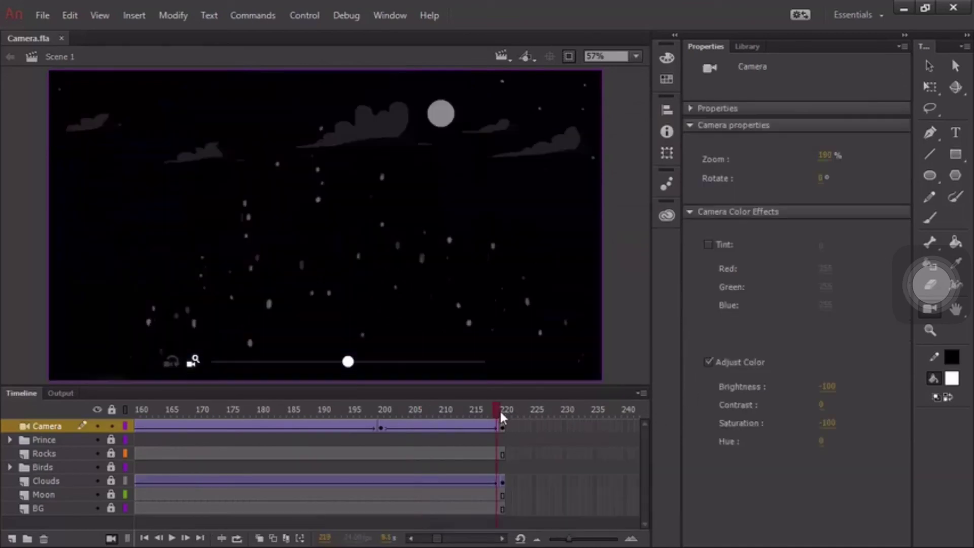
{"action": "key", "text": "Return"}
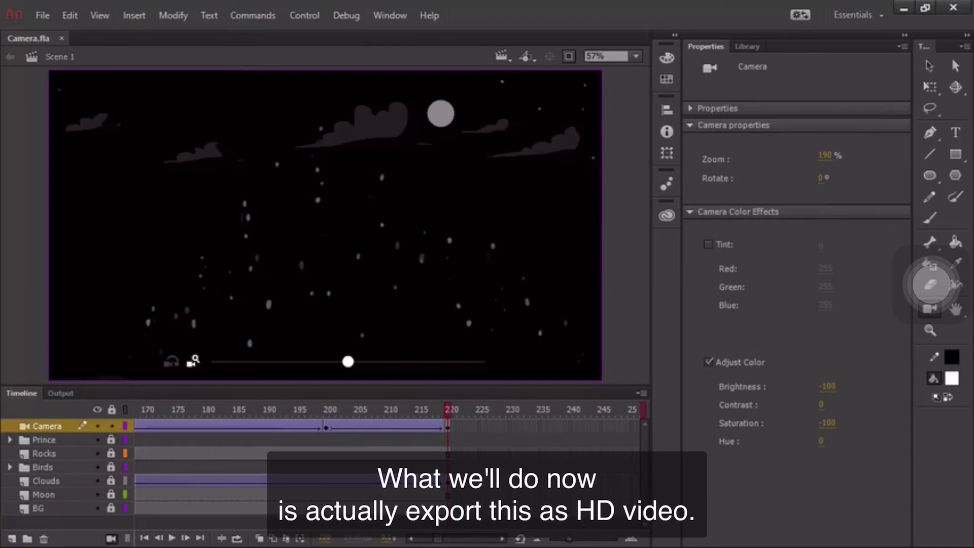
Export the animation as 1280×720 video named CameraCompleted.mov.
{"action": "left_click", "coordinate": [43, 18]}
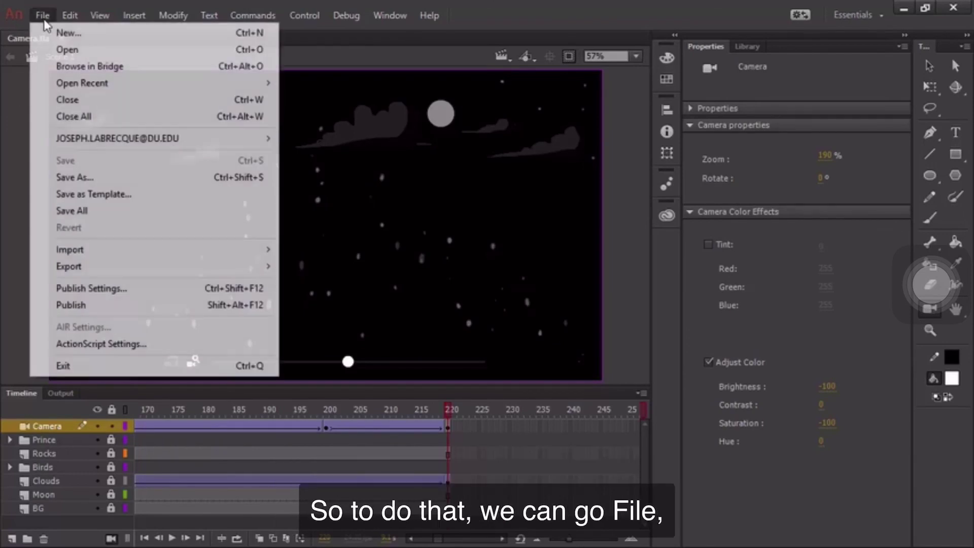
{"action": "mouse_move", "coordinate": [170, 269]}
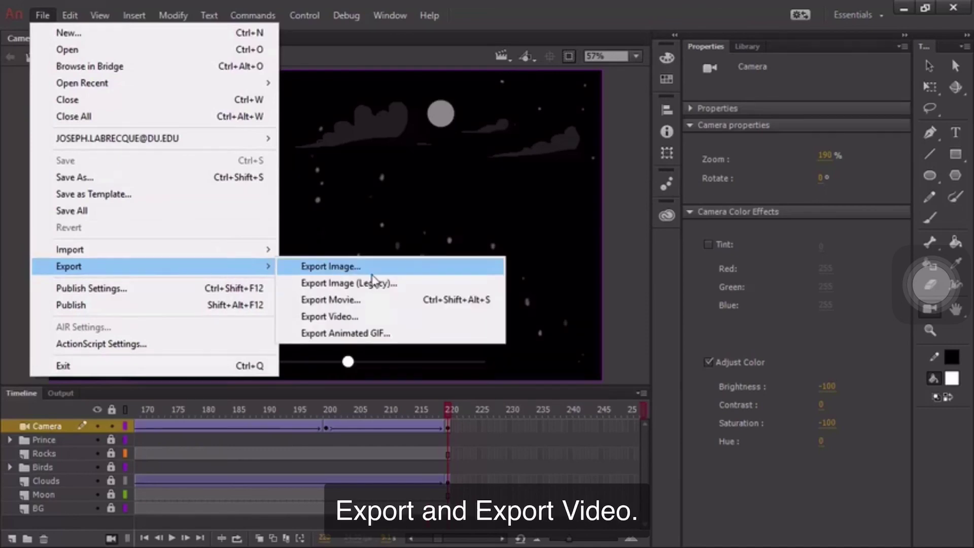
{"action": "left_click", "coordinate": [367, 320]}
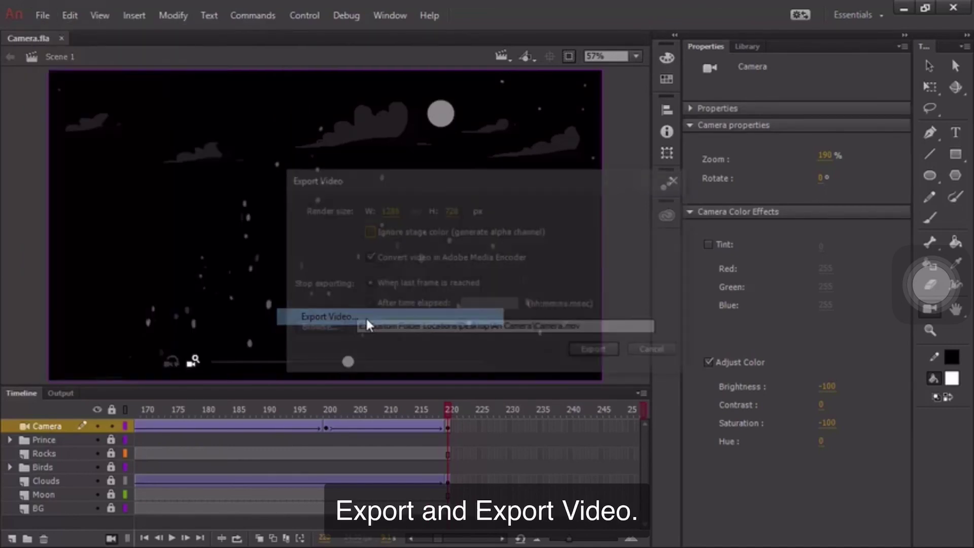
{"action": "left_click", "coordinate": [599, 327]}
{"action": "left_click", "coordinate": [564, 327]}
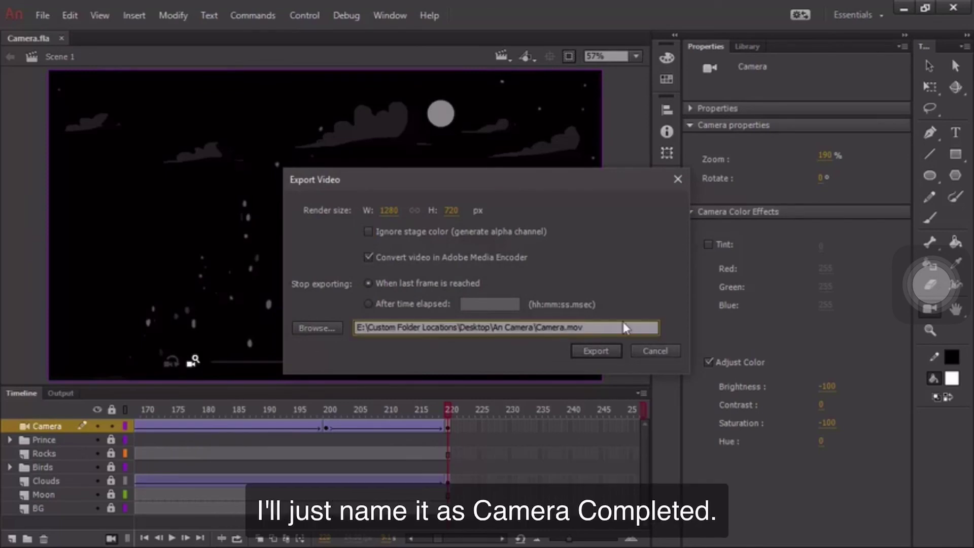
{"action": "type", "text": "Completed"}
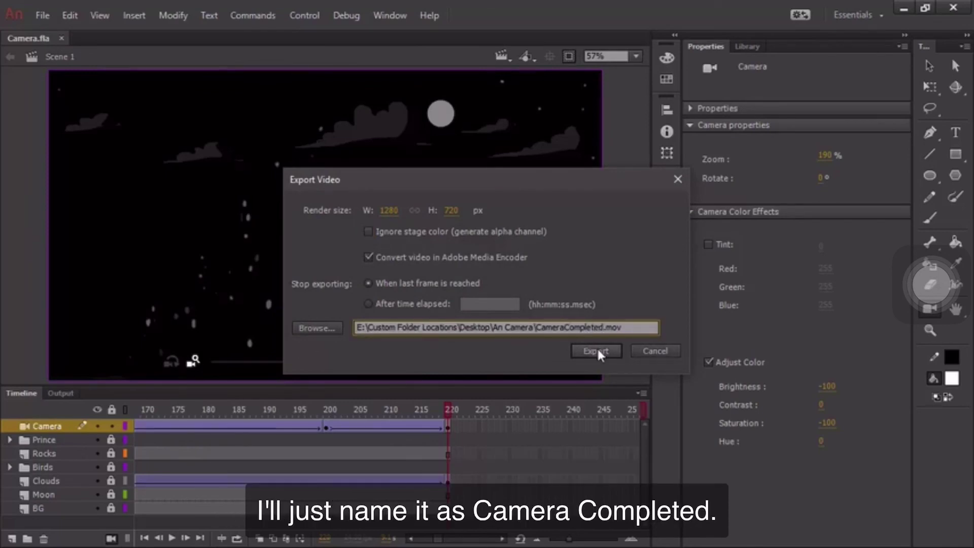
{"action": "left_click", "coordinate": [599, 350]}
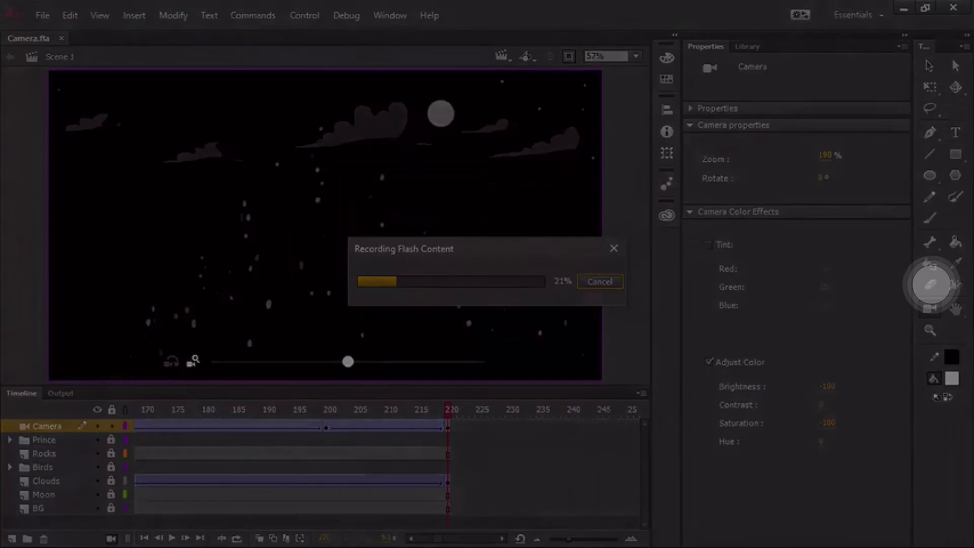